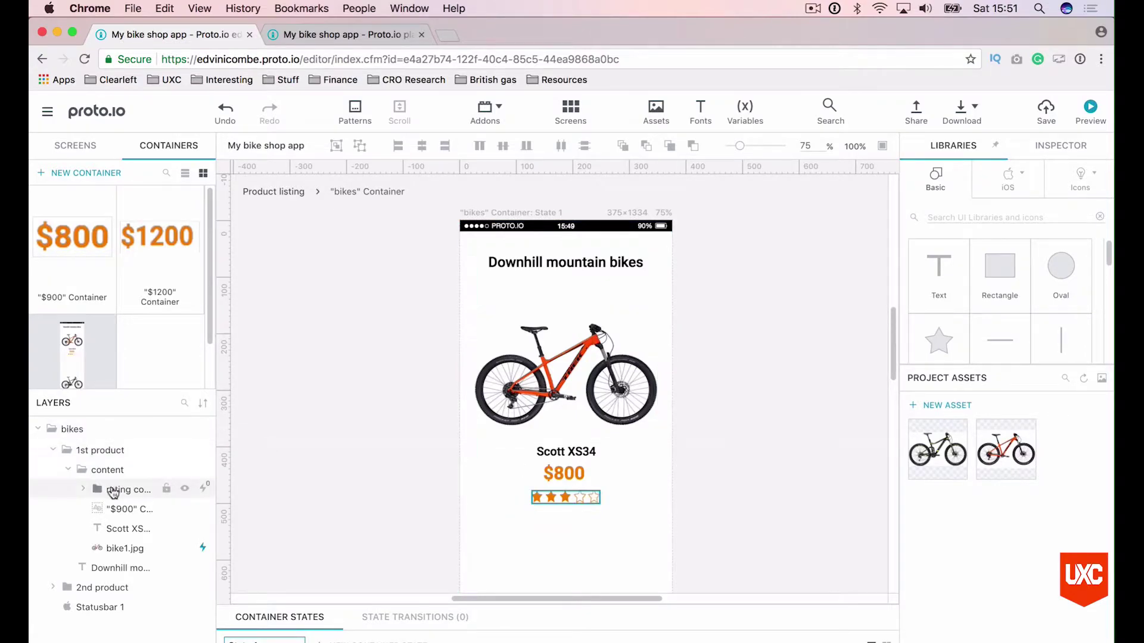
Step: Convert the rating component group into a container and open it for editing
left_click(113, 490)
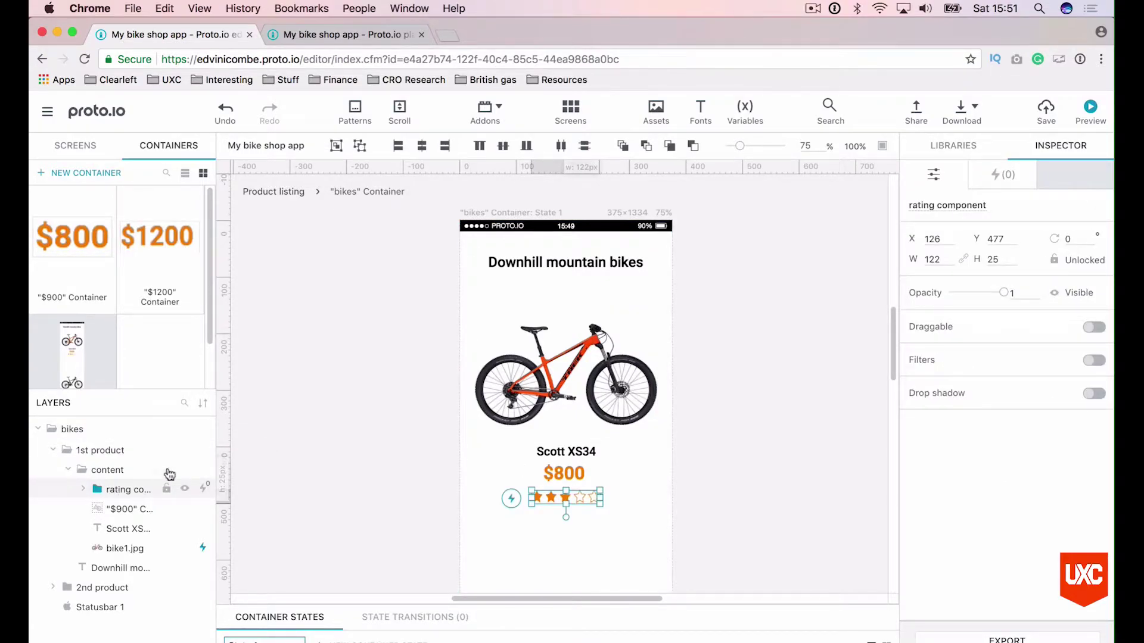
right_click(119, 491)
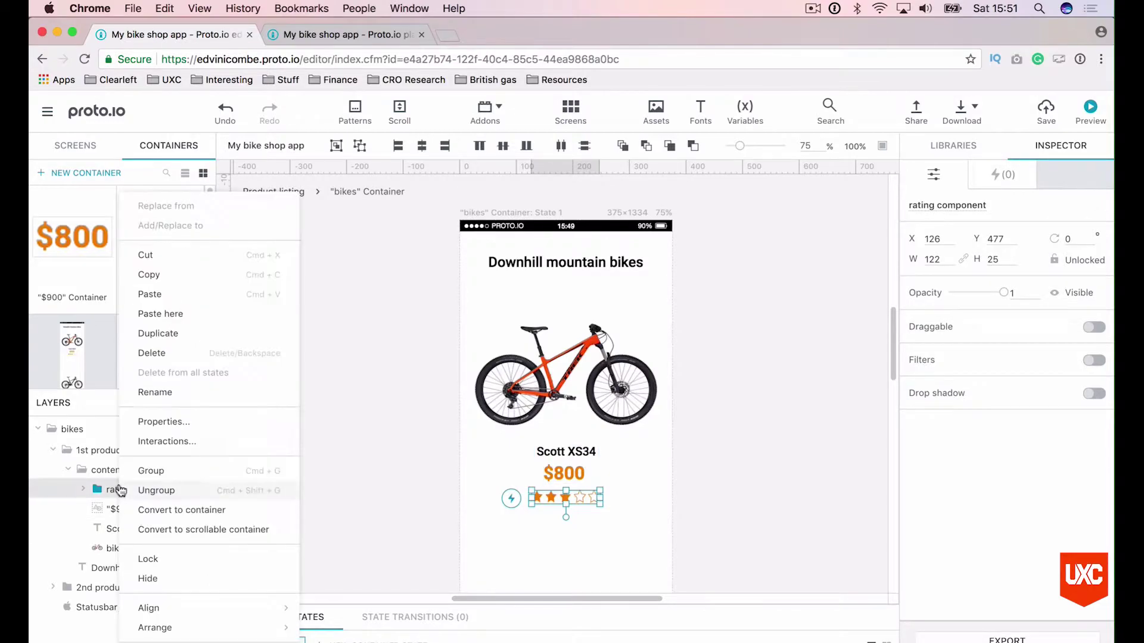
left_click(150, 511)
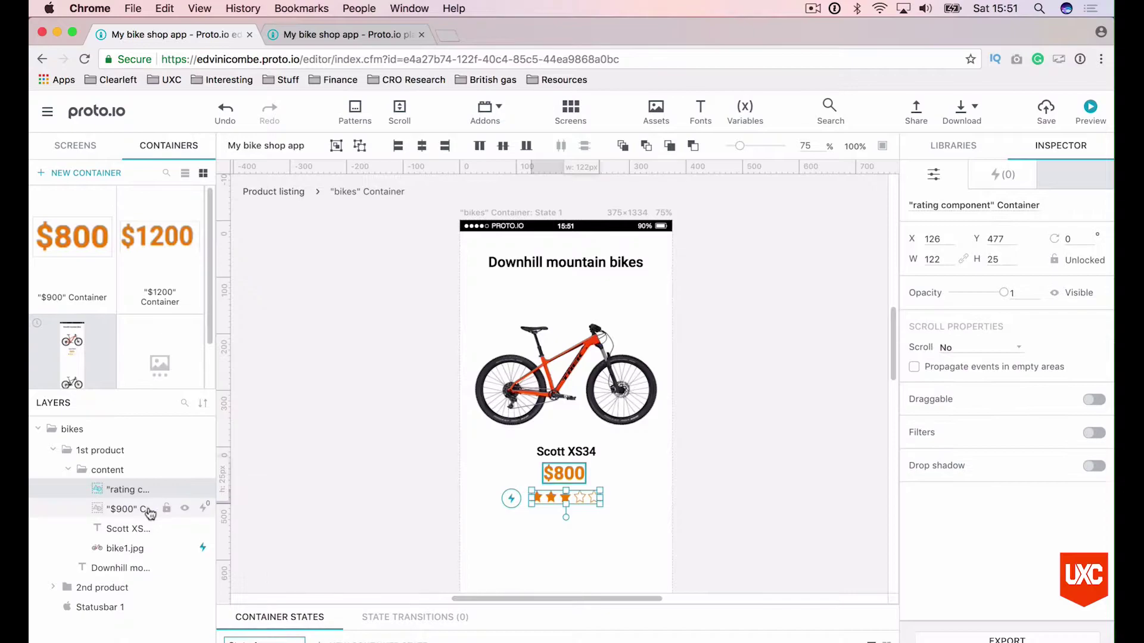
scroll(140, 328, "down", 2)
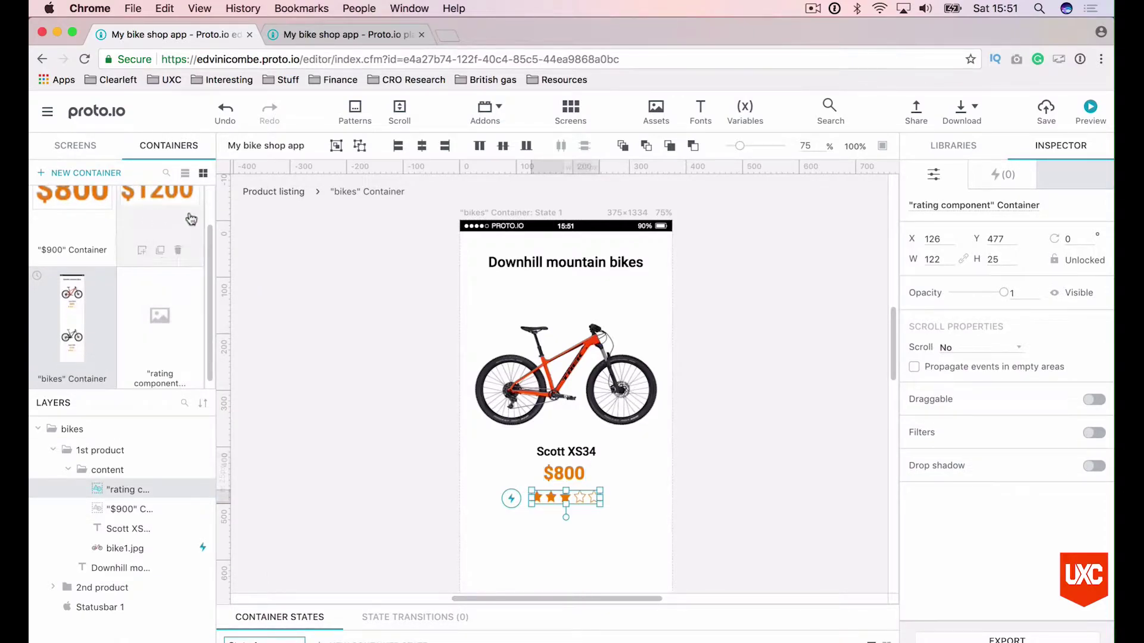
left_click(154, 319)
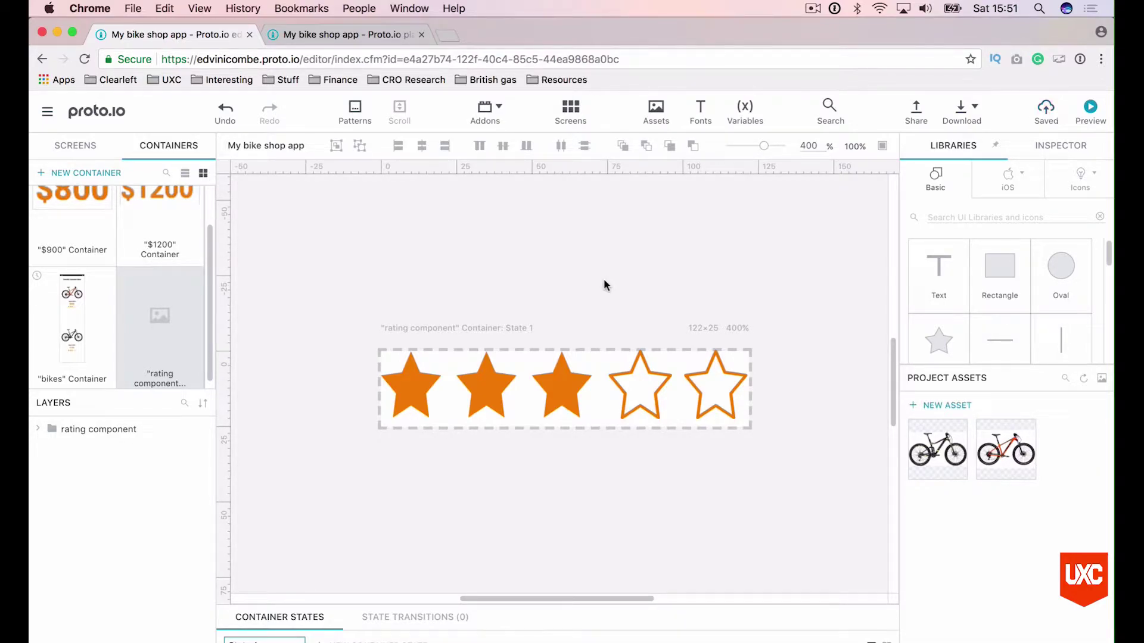
Step: Select the first three stars and give them a white fill
left_click(573, 384)
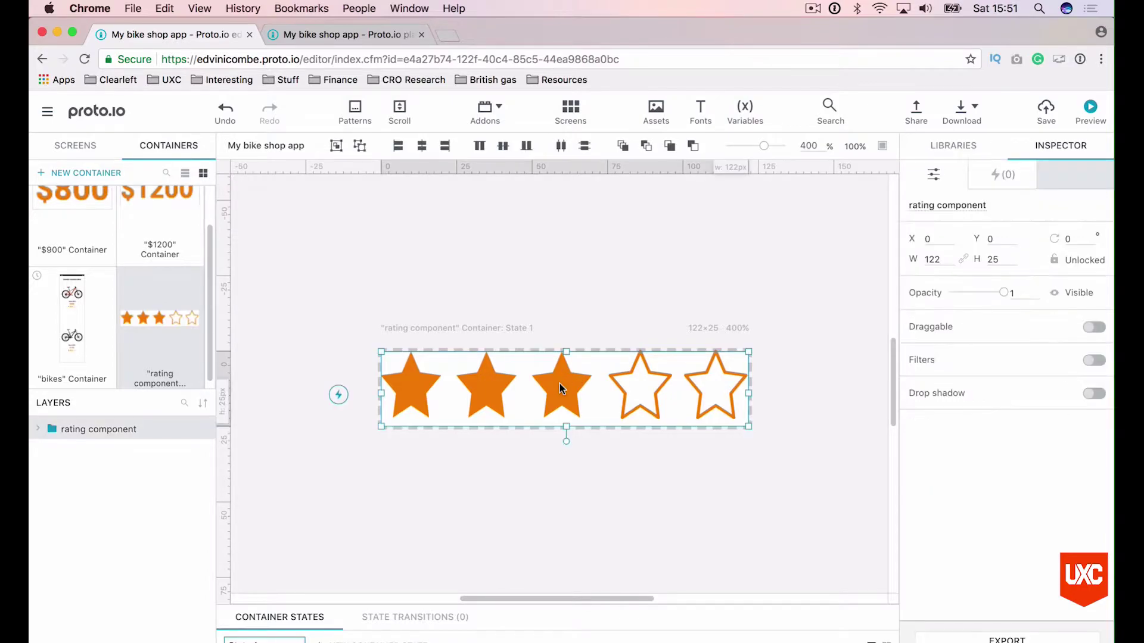
left_click(558, 383)
left_click(495, 387, "shift")
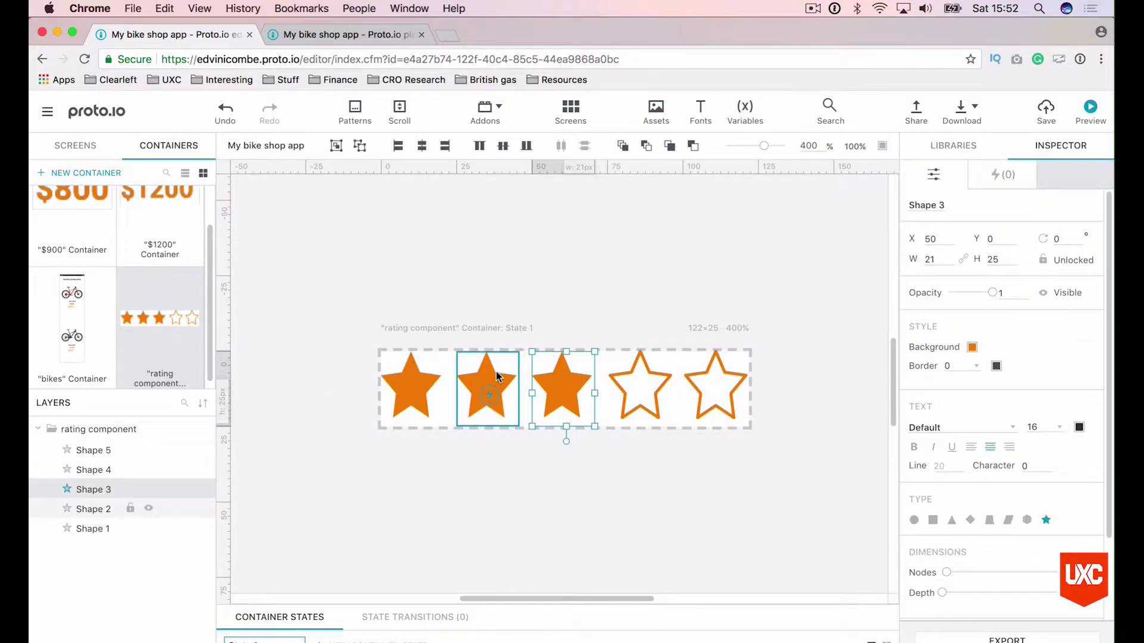
left_click(428, 378, "shift")
left_click(973, 347)
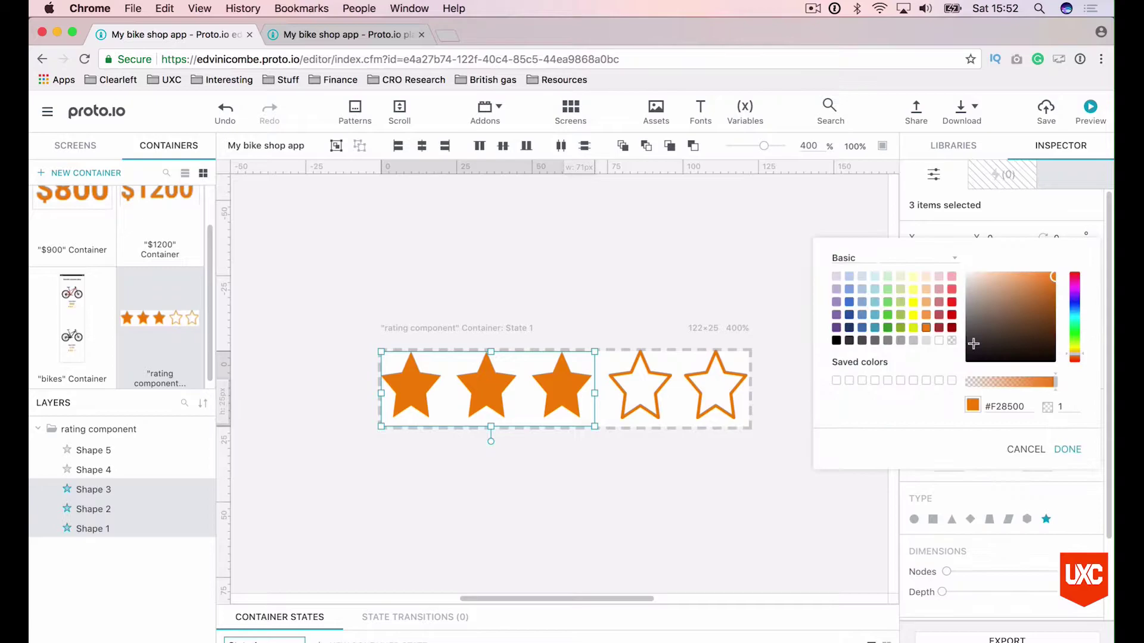
left_click(939, 341)
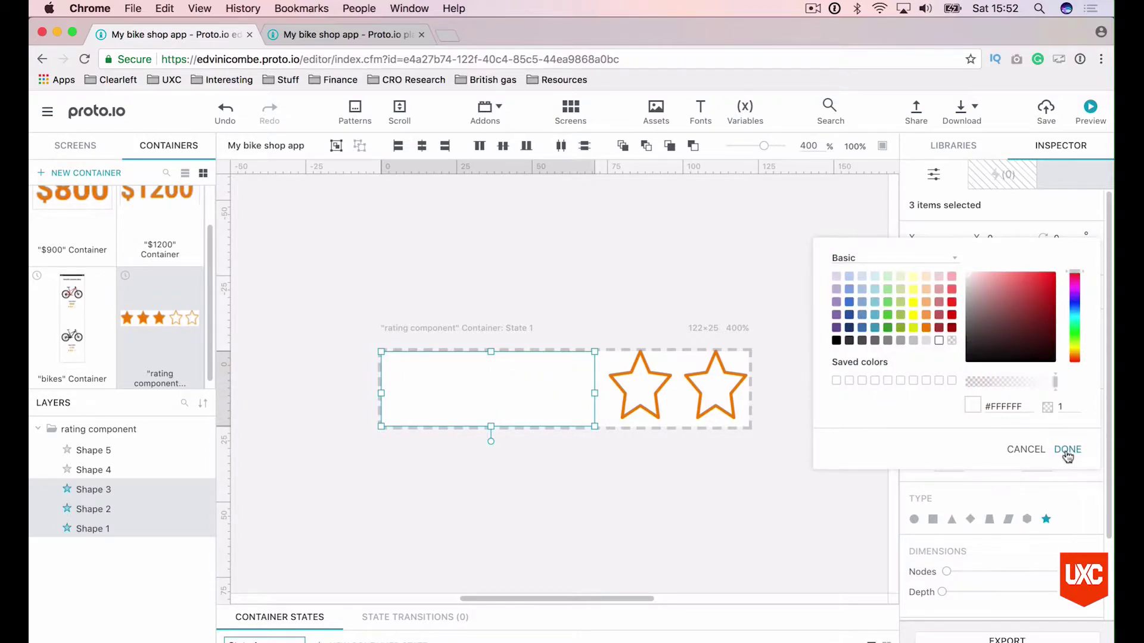
left_click(1067, 450)
Step: Give the three stars a border width of 1 in orange #F28500
left_click(957, 365)
type("2")
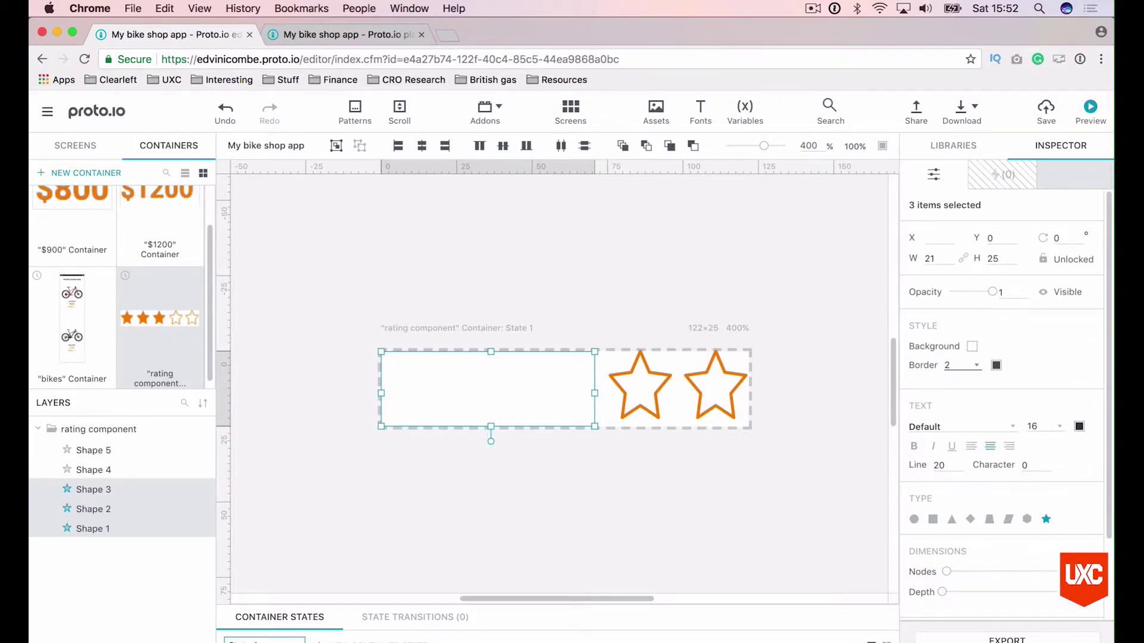
key("BackSpace")
type("1")
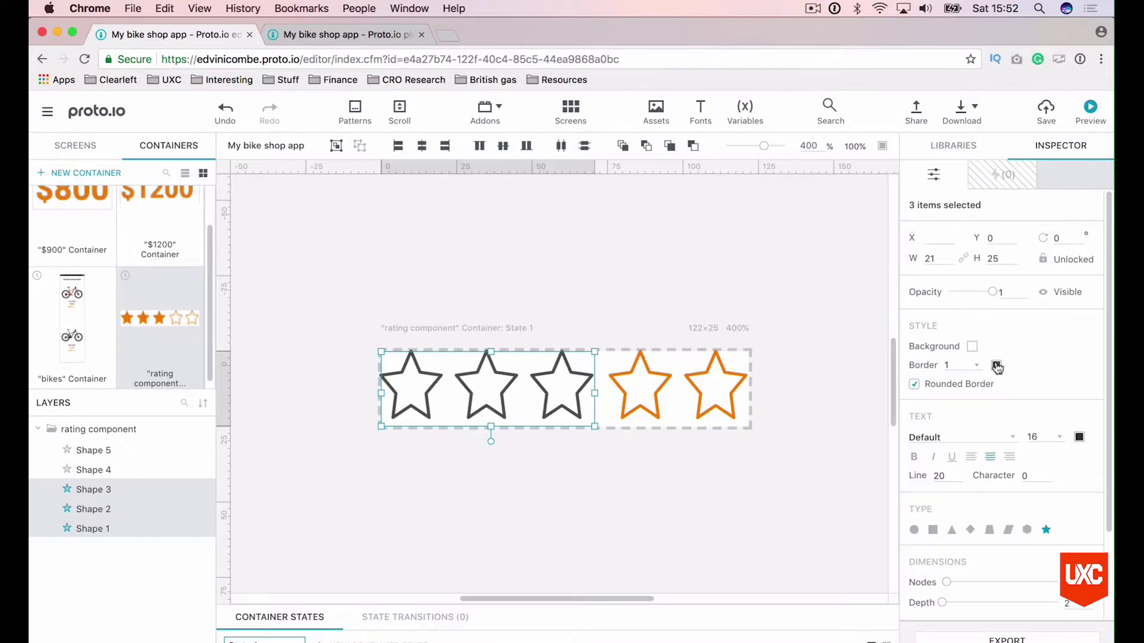
left_click(996, 365)
left_click(927, 346)
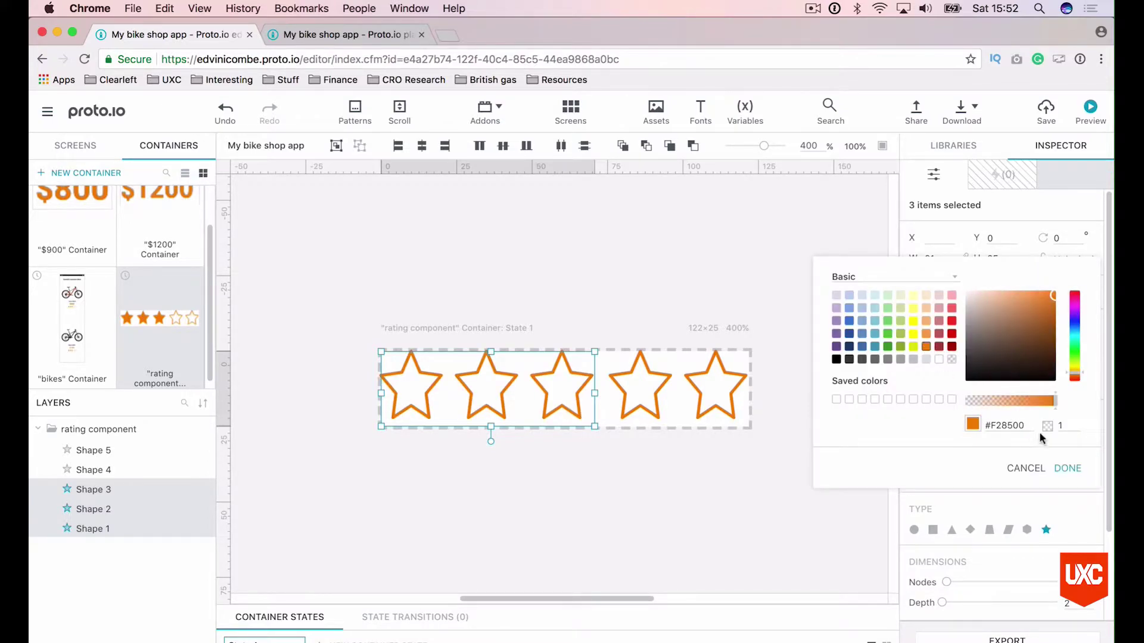
left_click(1068, 468)
scroll(794, 477, "down", 2)
scroll(981, 459, "down", 2)
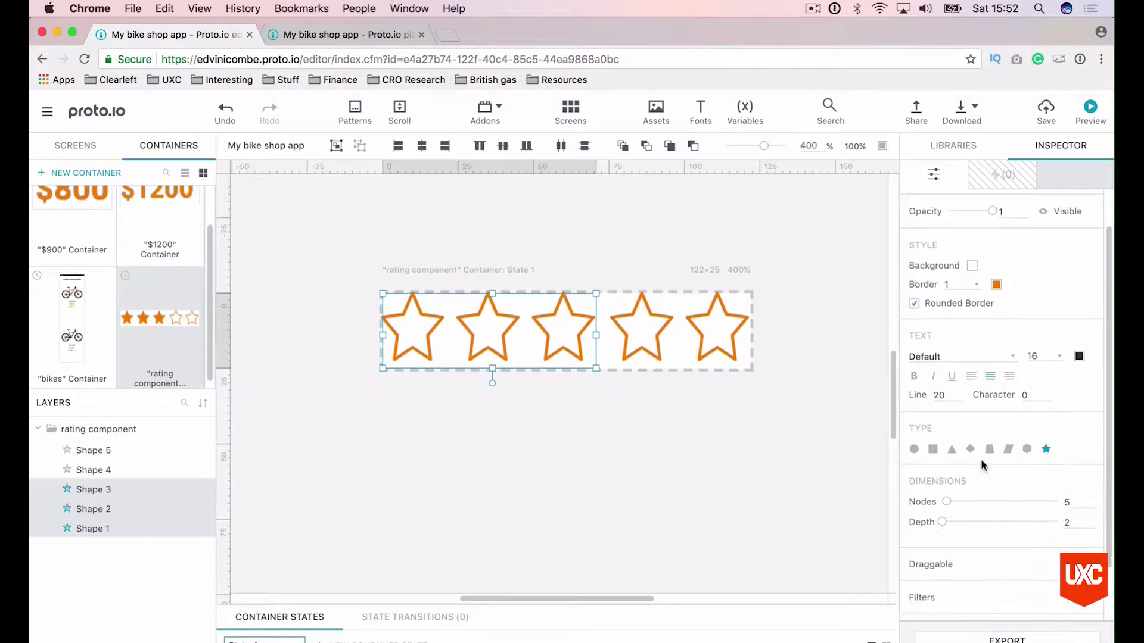
scroll(981, 458, "up", 1)
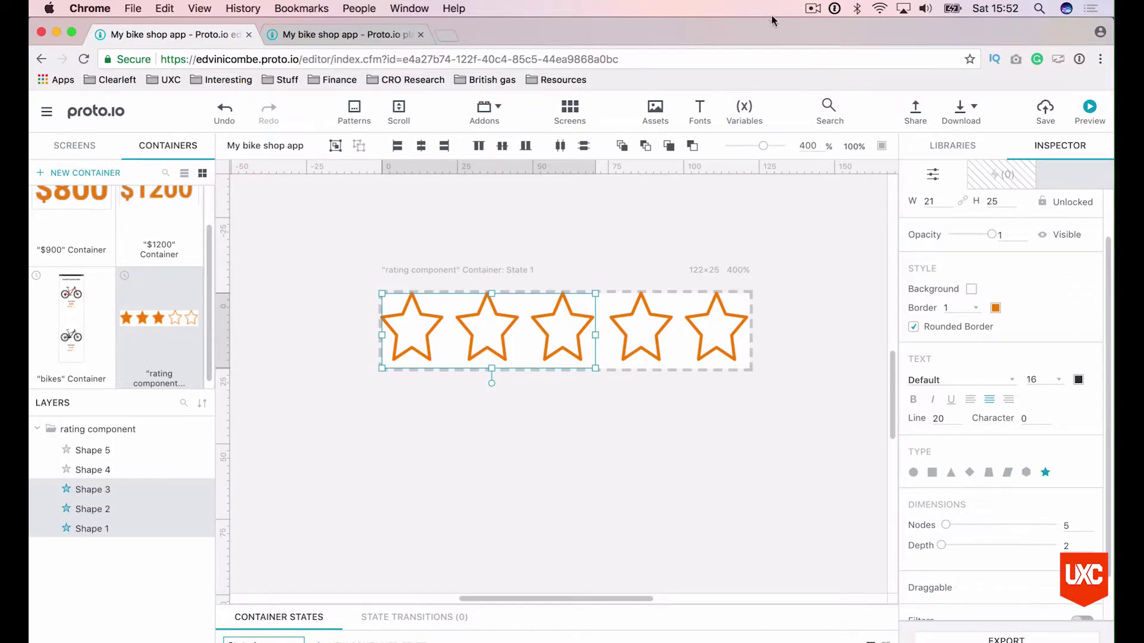
left_click_drag(775, 19, 753, 32)
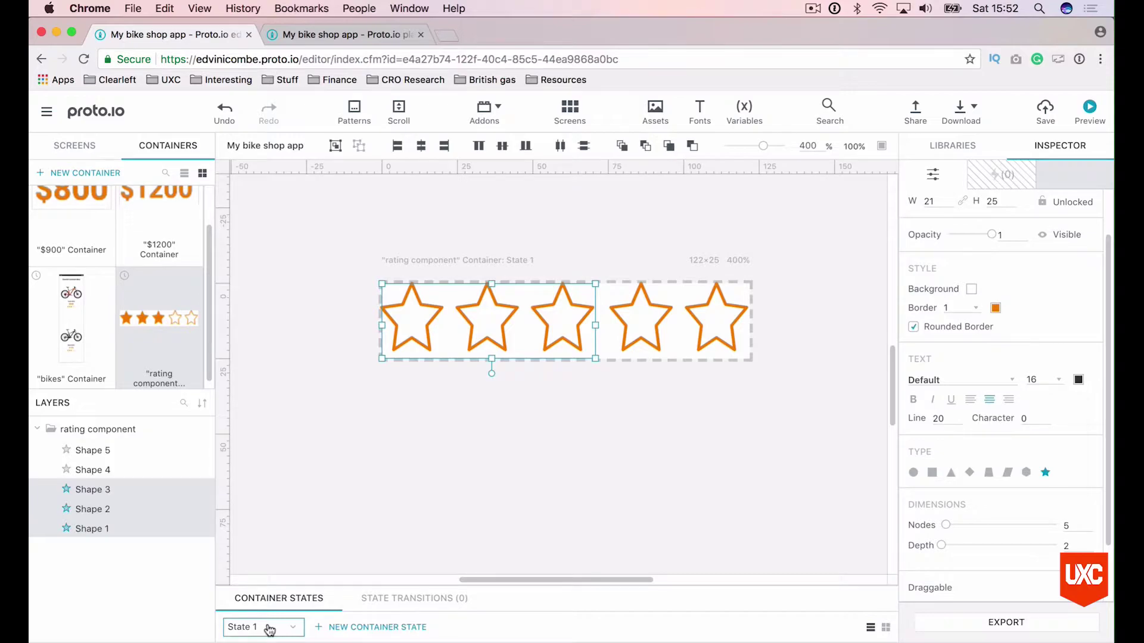
Step: Add State 2 and make the first star borderless with an orange fill
left_click(627, 427)
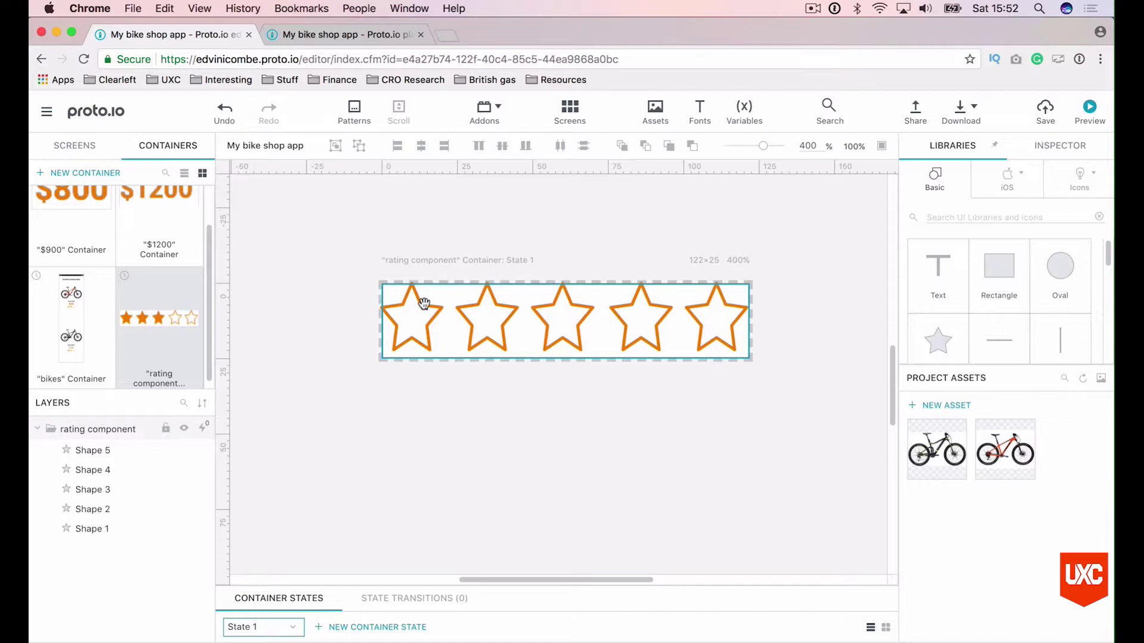
left_click(372, 628)
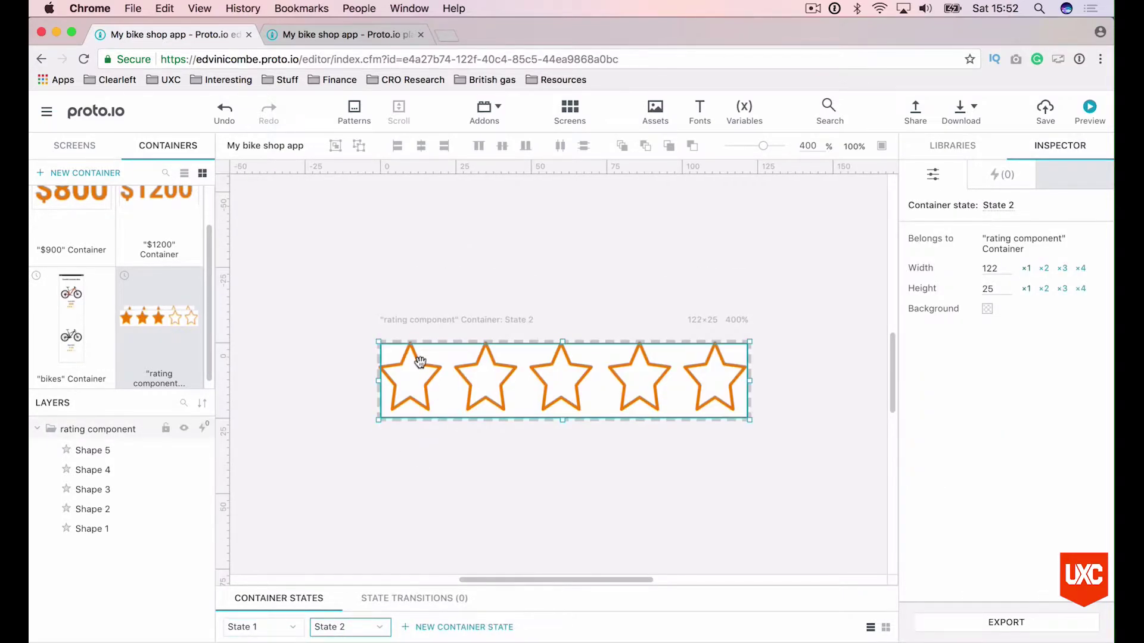
left_click(422, 383)
type("1")
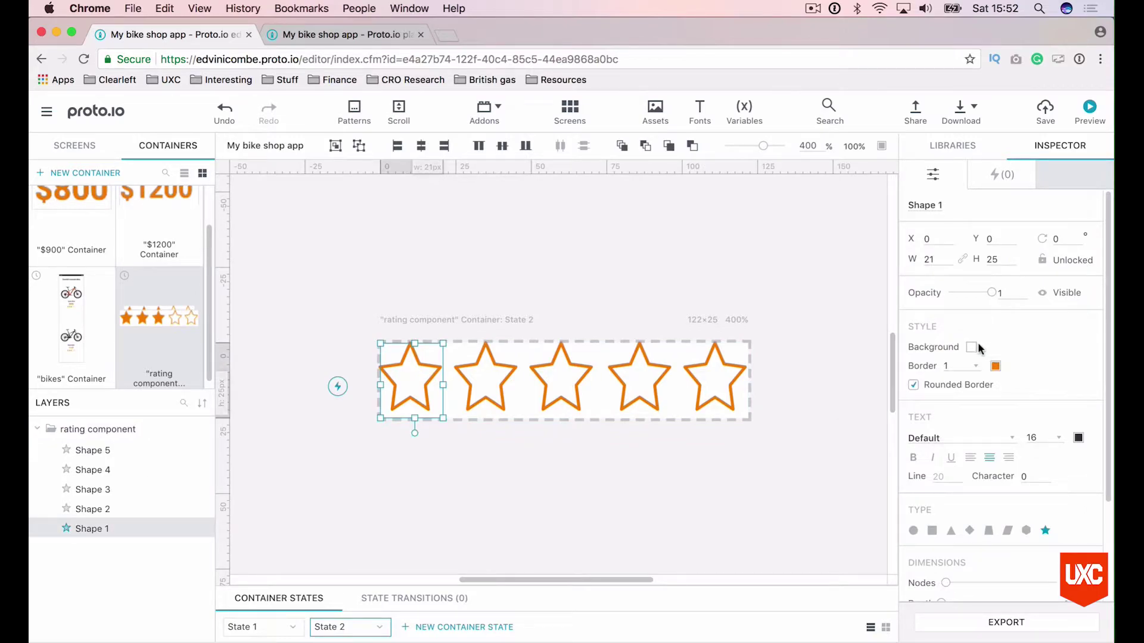
left_click(977, 366)
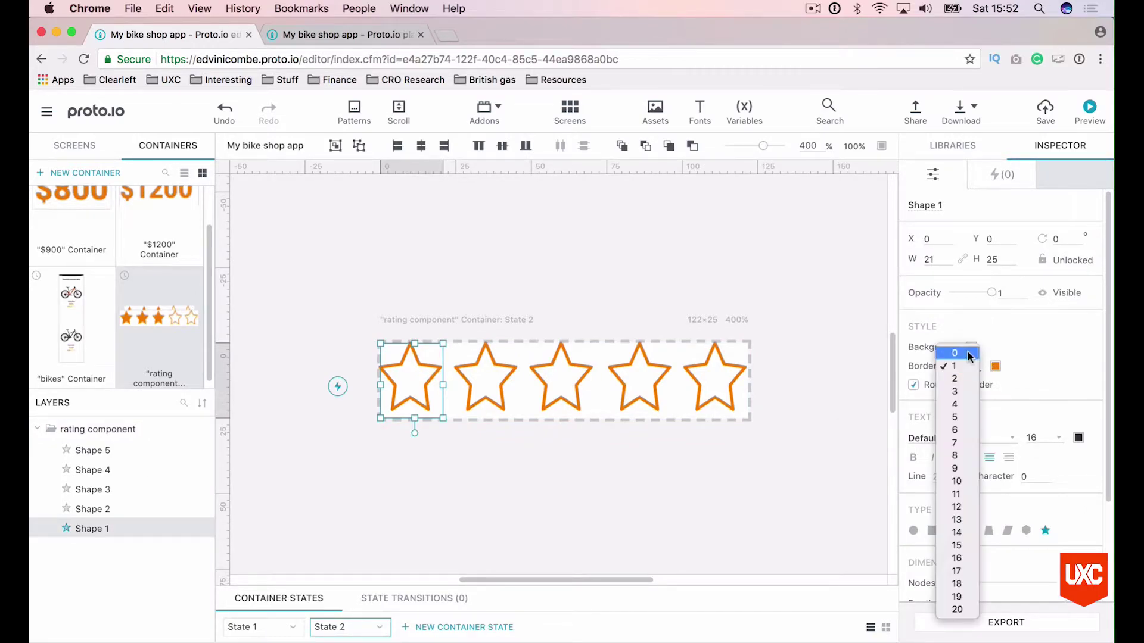
left_click(955, 353)
left_click(972, 348)
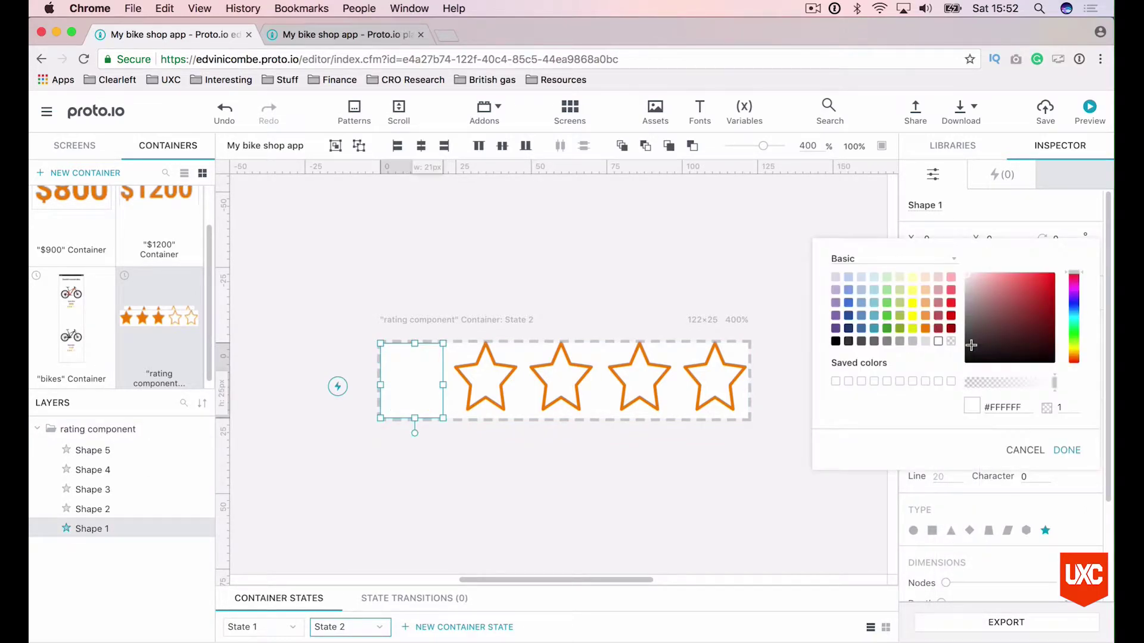
left_click(926, 329)
left_click(1066, 449)
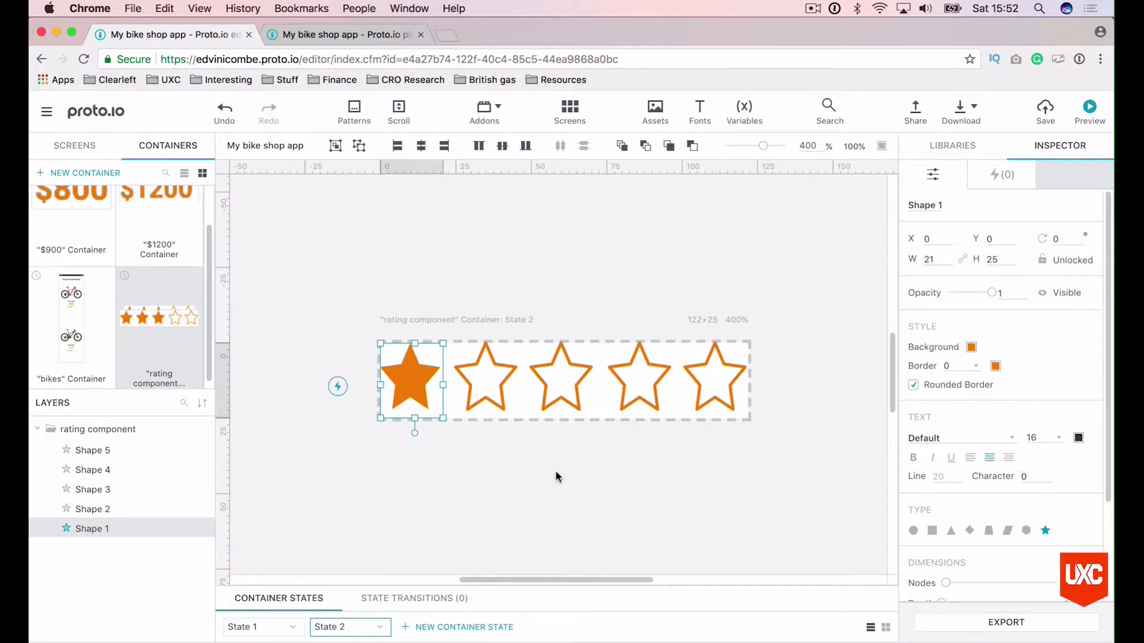
left_click(555, 477)
Step: Add State 3 and make the second star borderless with an orange fill
left_click(448, 627)
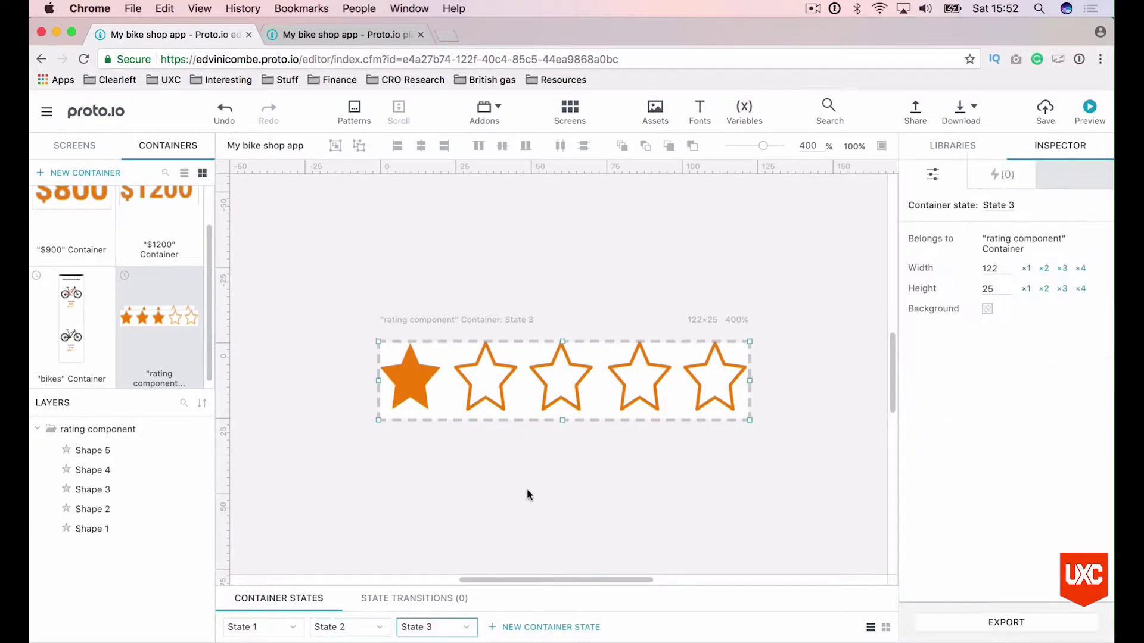
left_click(502, 364)
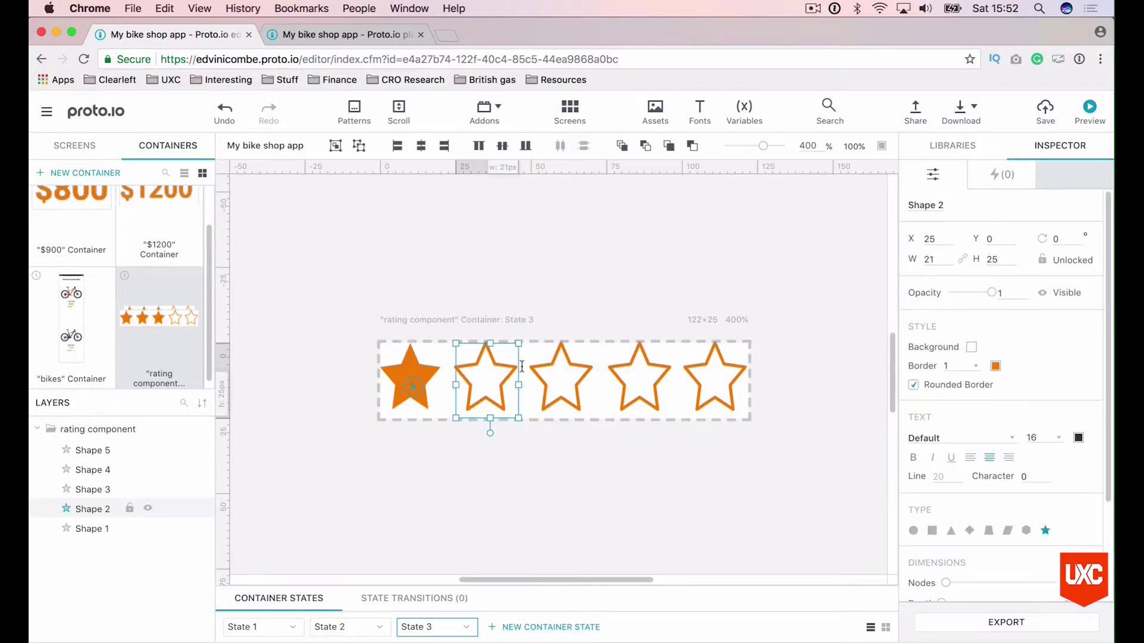
double_click(946, 366)
type("0")
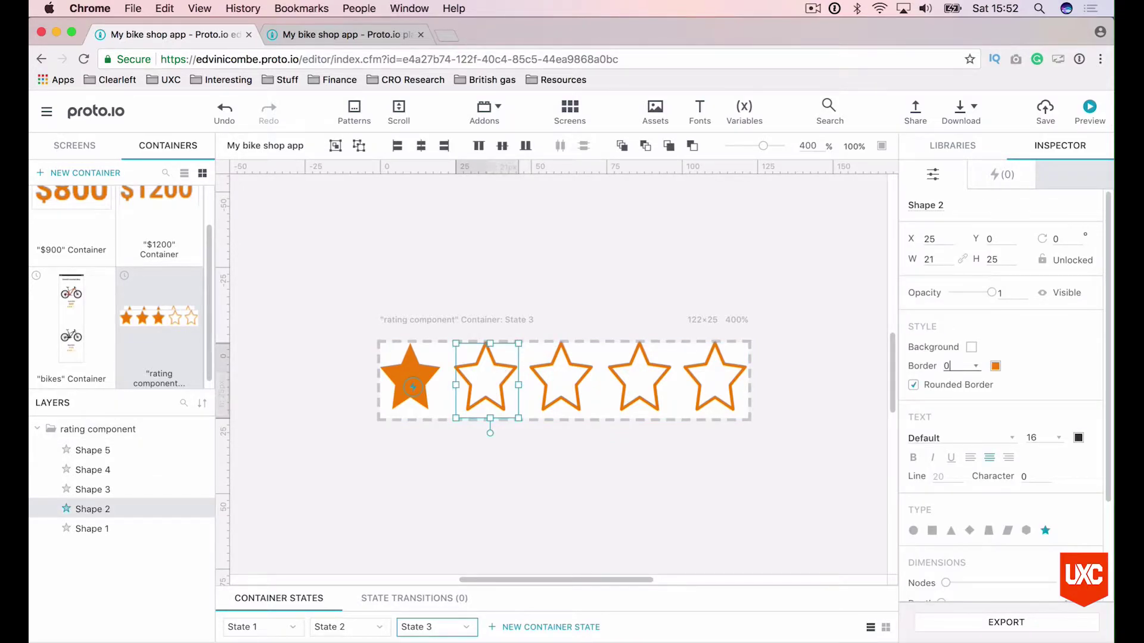
left_click(972, 347)
left_click(925, 329)
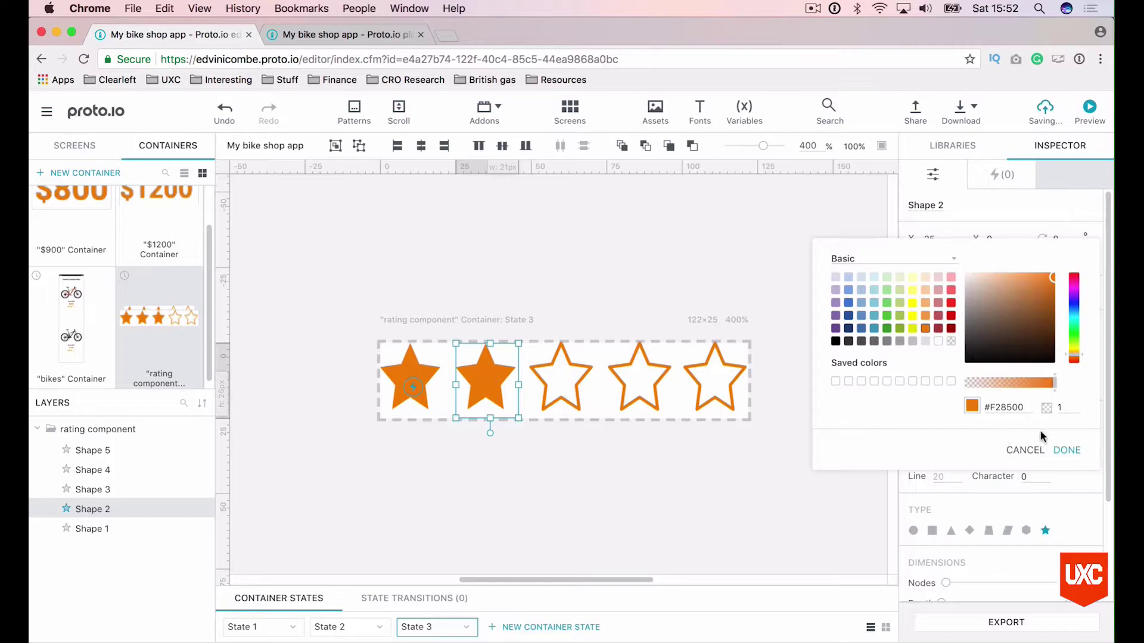
left_click(1066, 450)
left_click(646, 488)
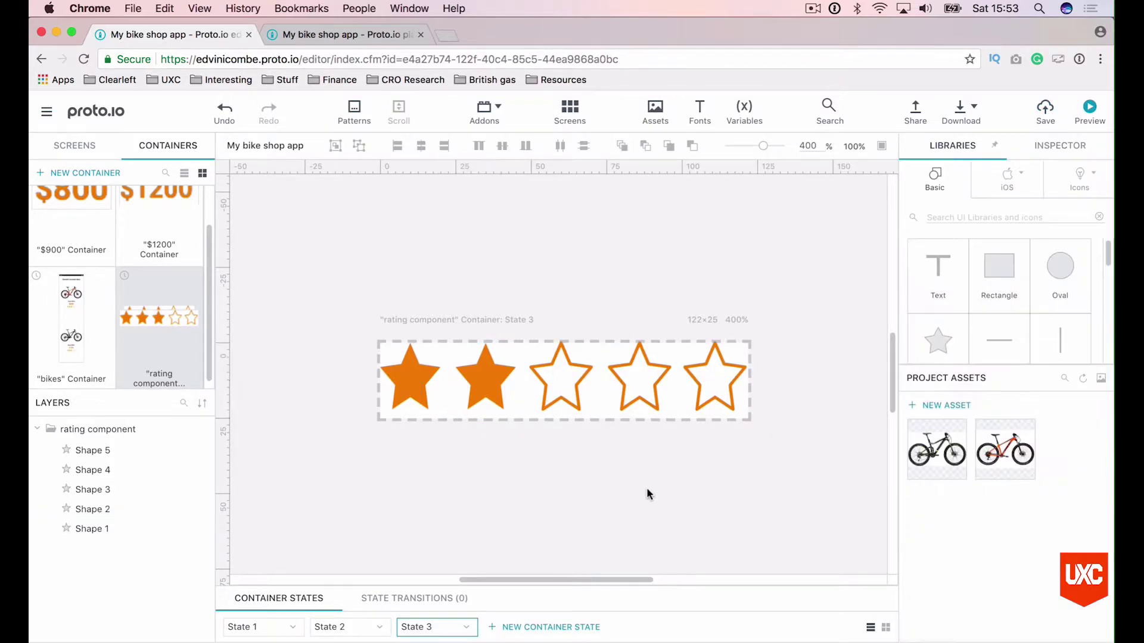
Step: Add State 4 and make the third star borderless with an orange fill
left_click(533, 626)
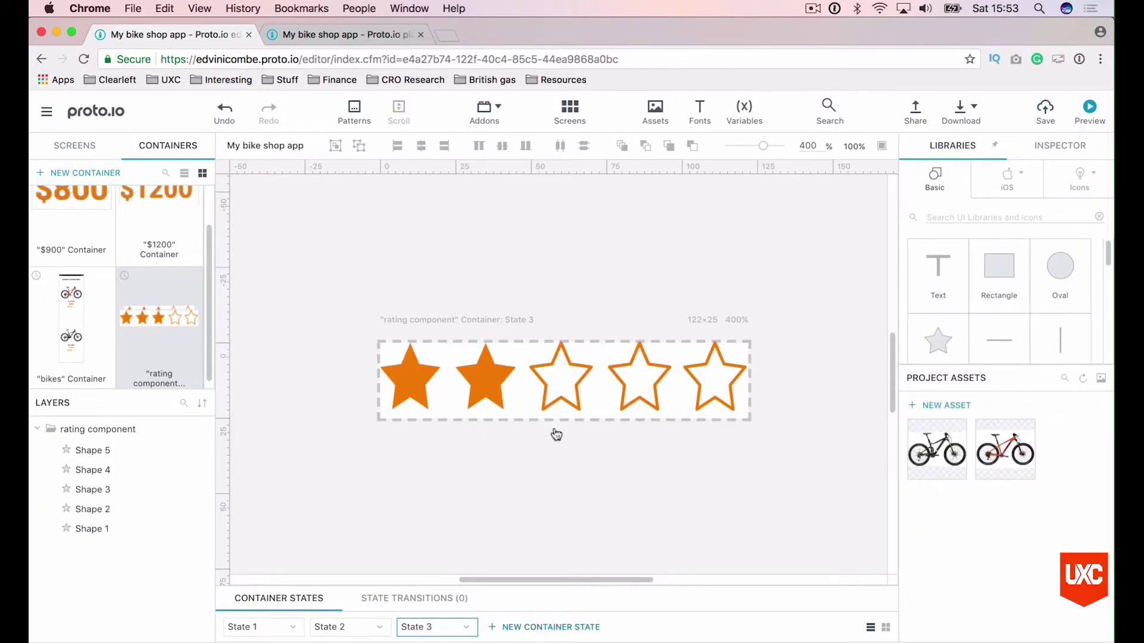
left_click(572, 364)
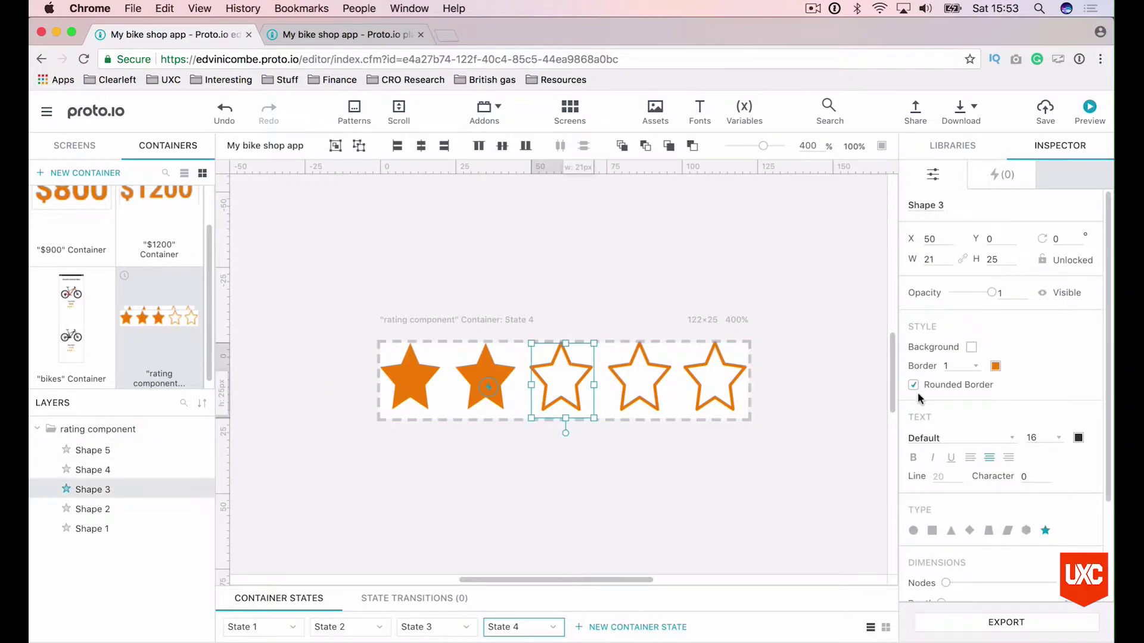
double_click(956, 364)
type("0")
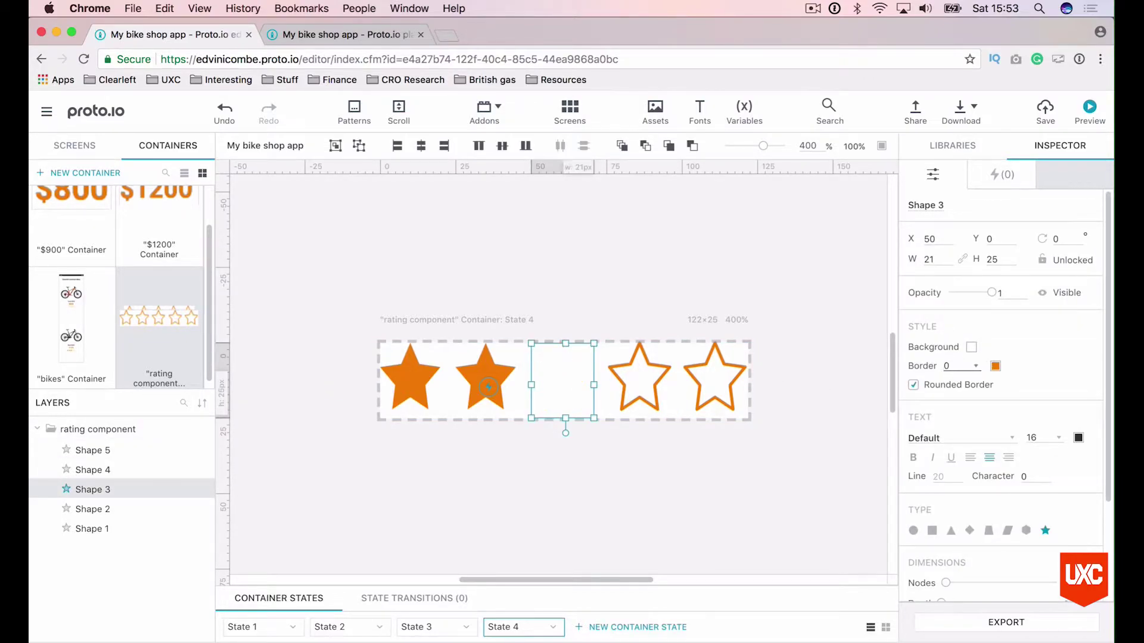
left_click(971, 347)
left_click(925, 328)
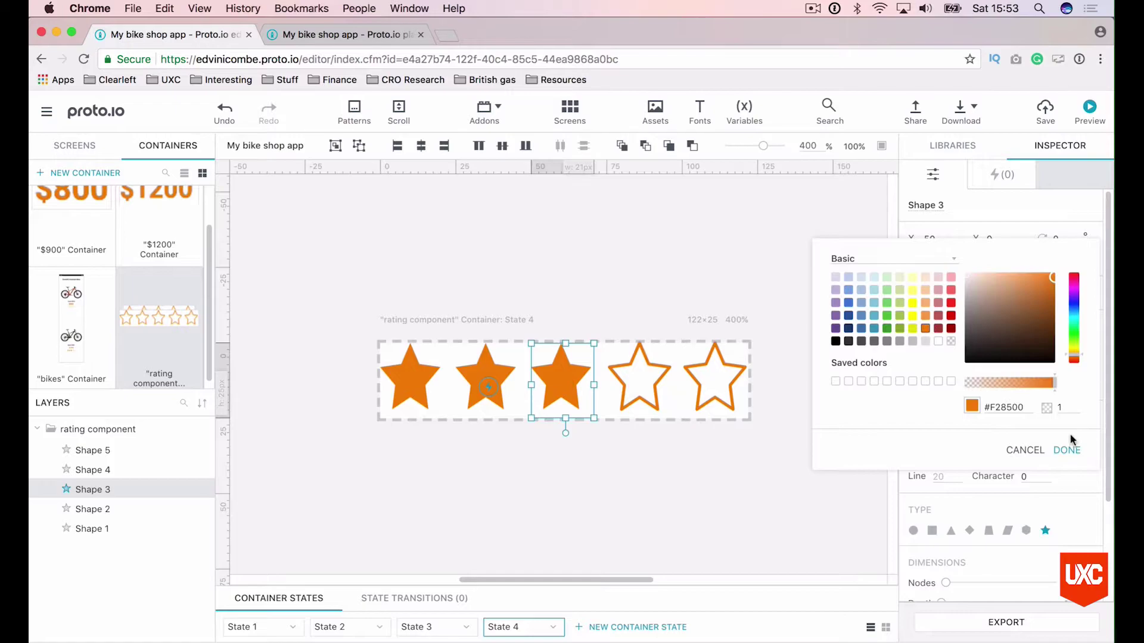
left_click(1066, 450)
left_click(712, 488)
Step: Add State 5 and fill the fourth star orange with border 0
left_click(626, 622)
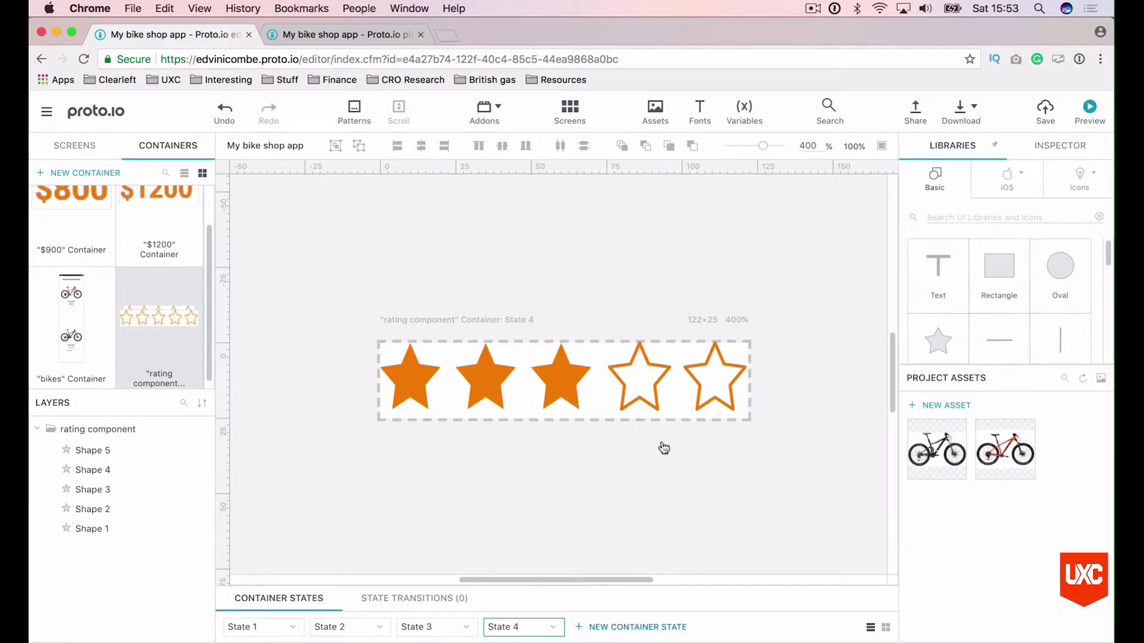
left_click(654, 369)
left_click(650, 365)
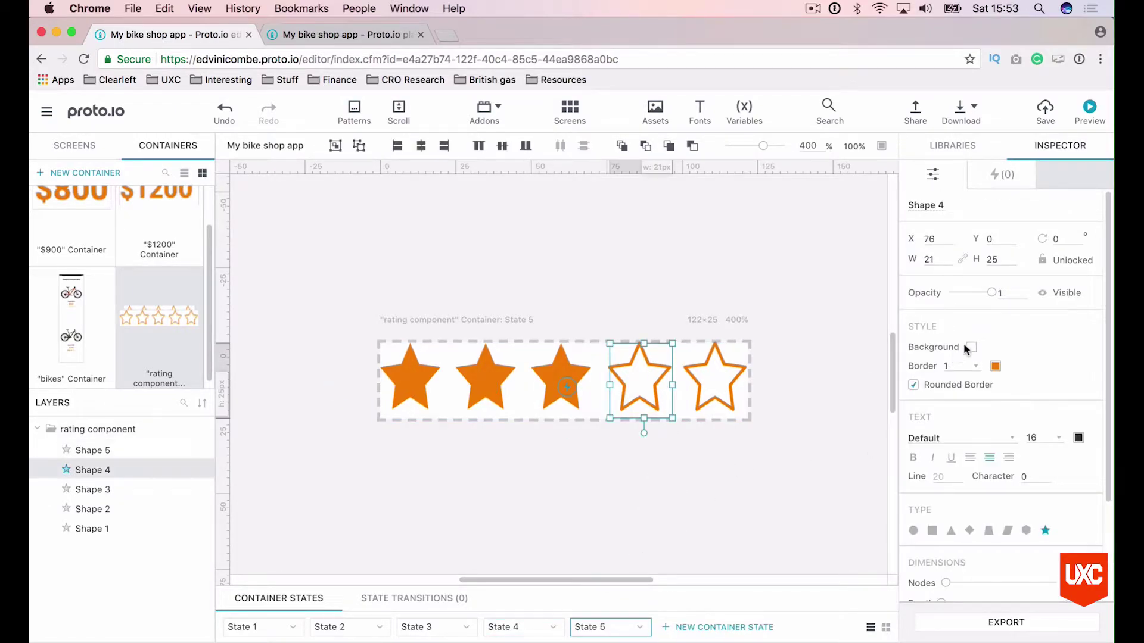
left_click(971, 345)
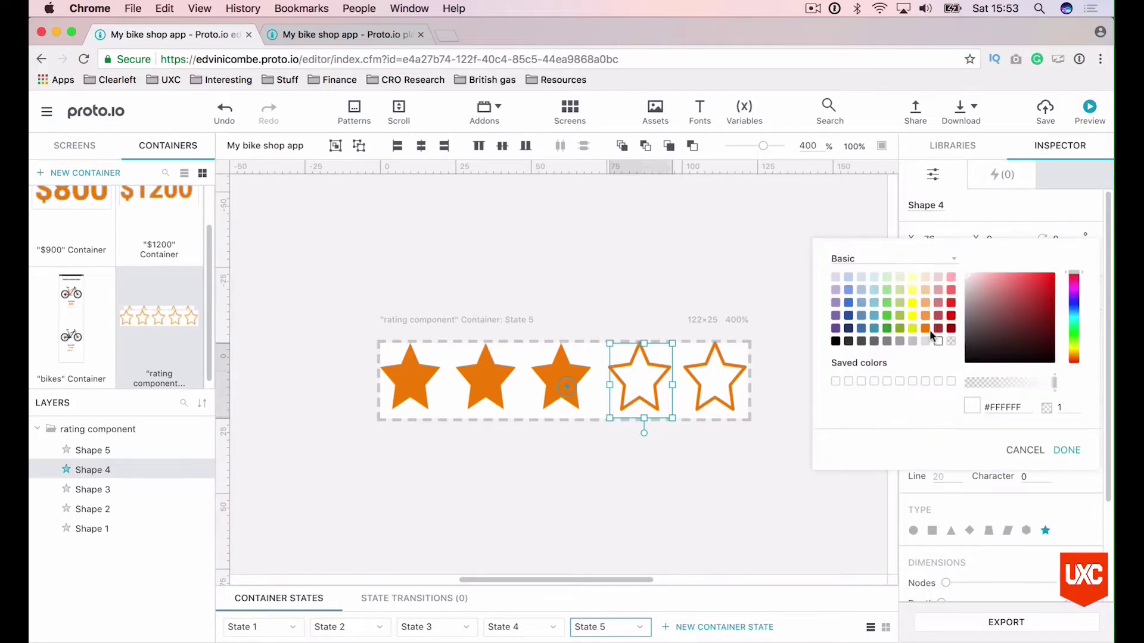
left_click(925, 328)
left_click(1065, 449)
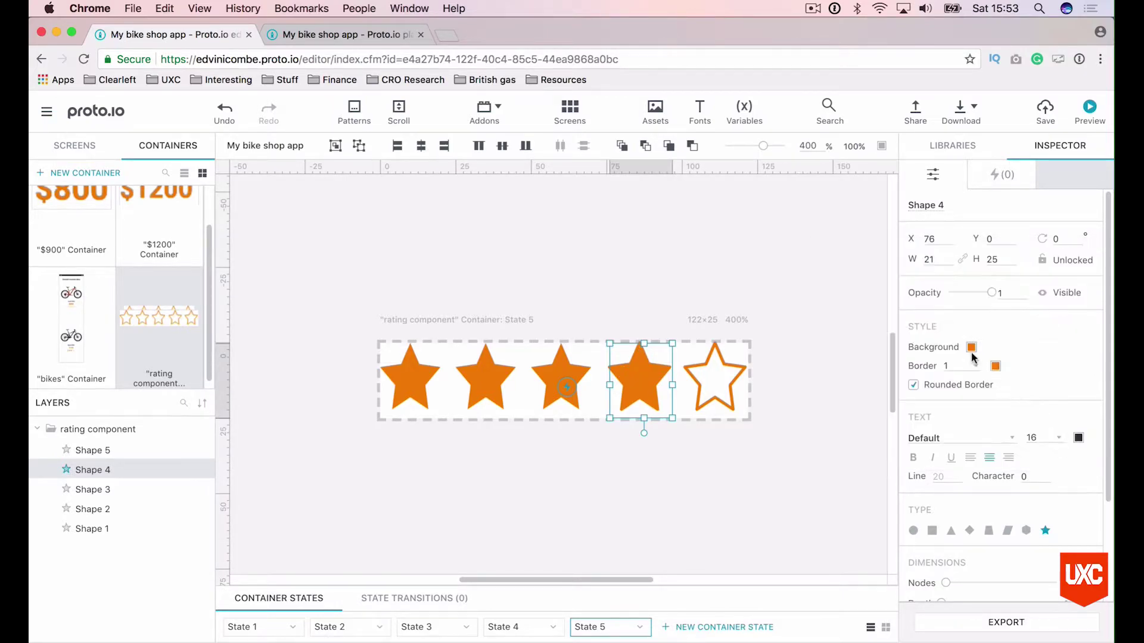
left_click(954, 363)
type("0")
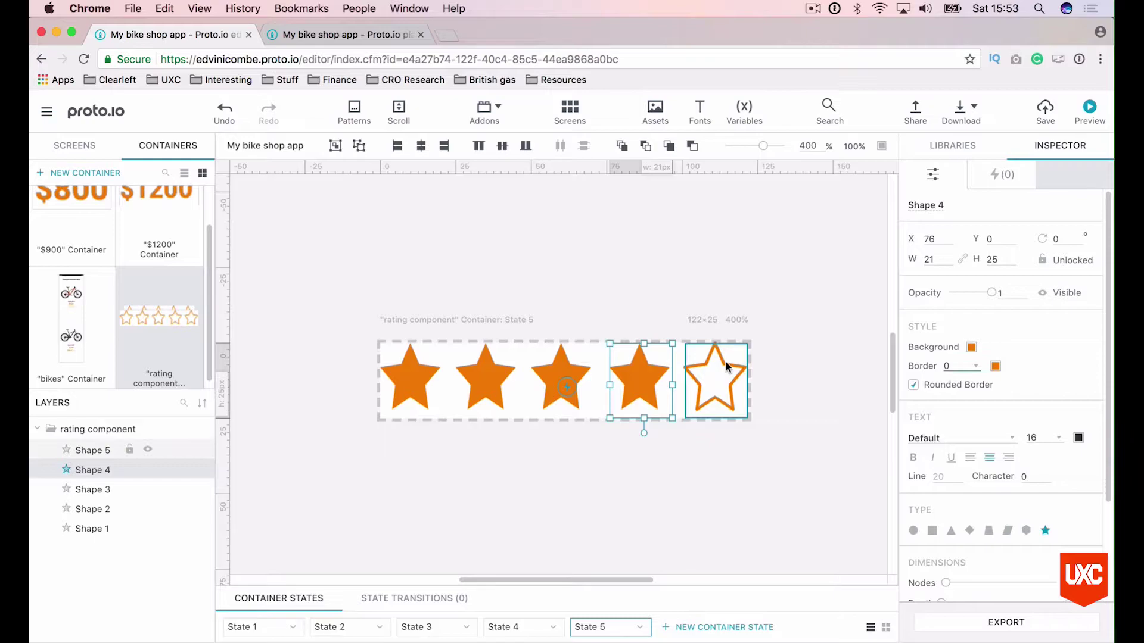
Step: Add State 6 with the fifth star filled orange at border 0, then save
left_click(698, 628)
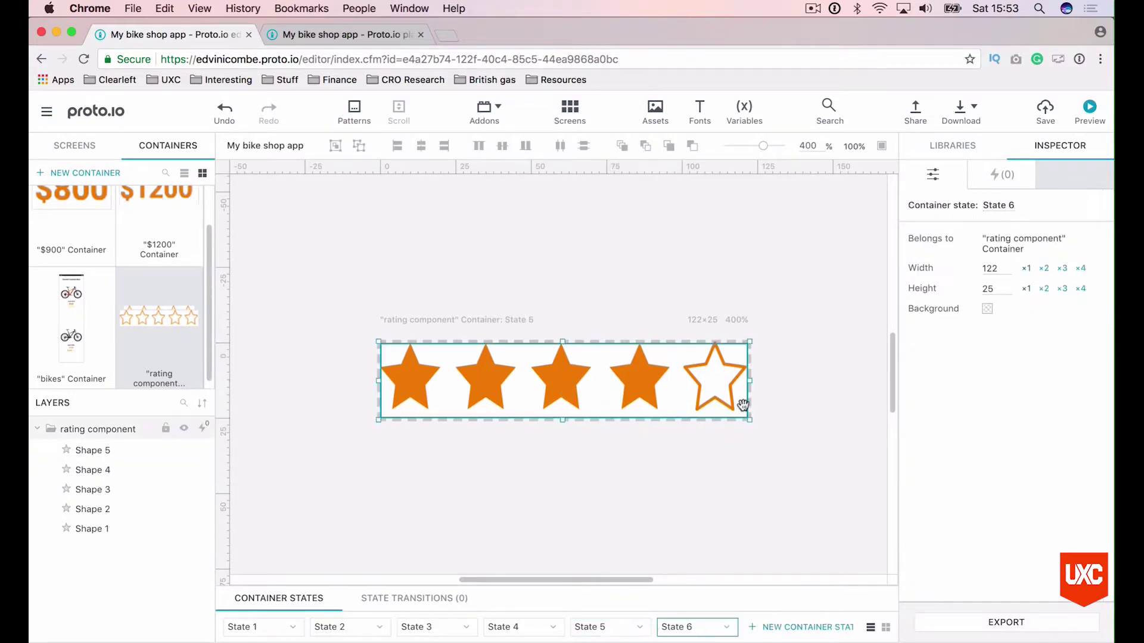
left_click(726, 365)
left_click(728, 365)
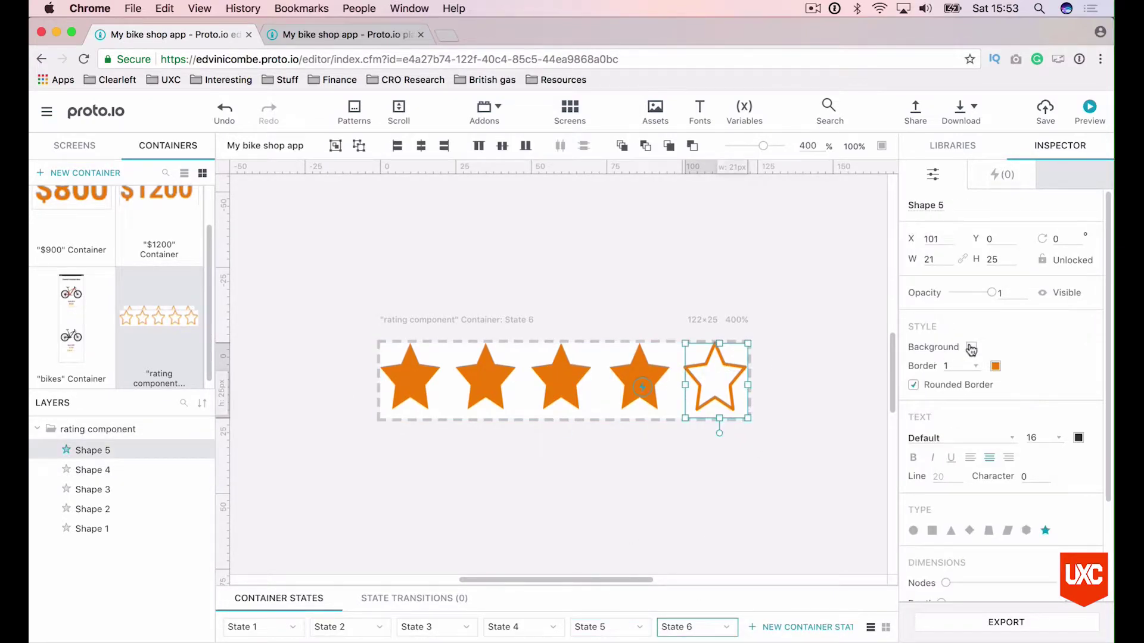
left_click(970, 347)
left_click(927, 331)
left_click(1067, 450)
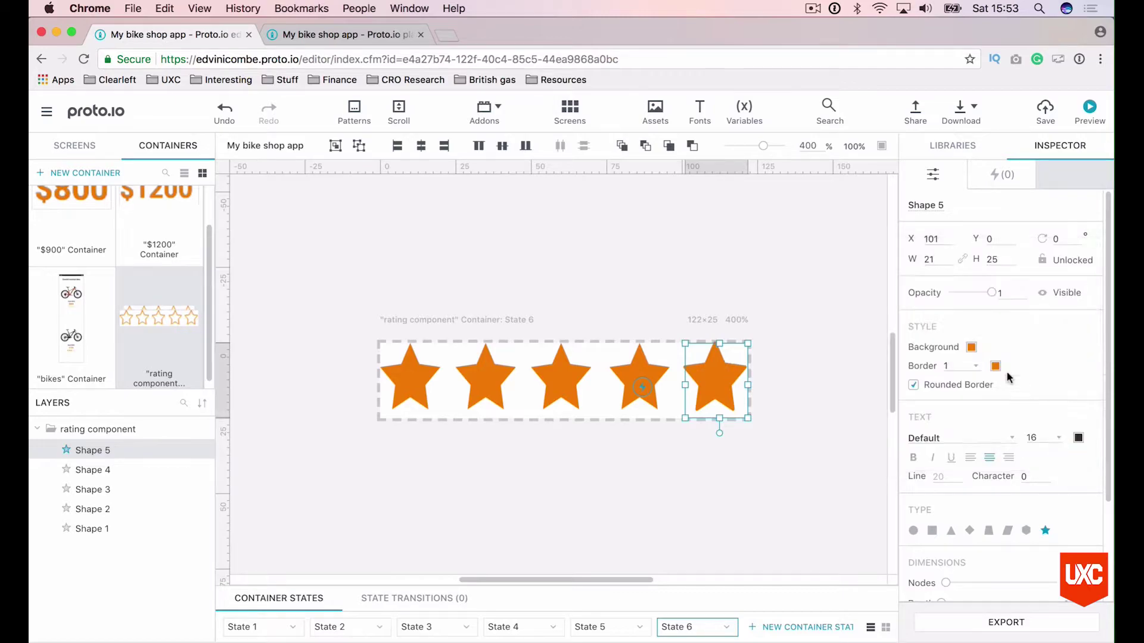
double_click(957, 363)
type("0")
key("Return")
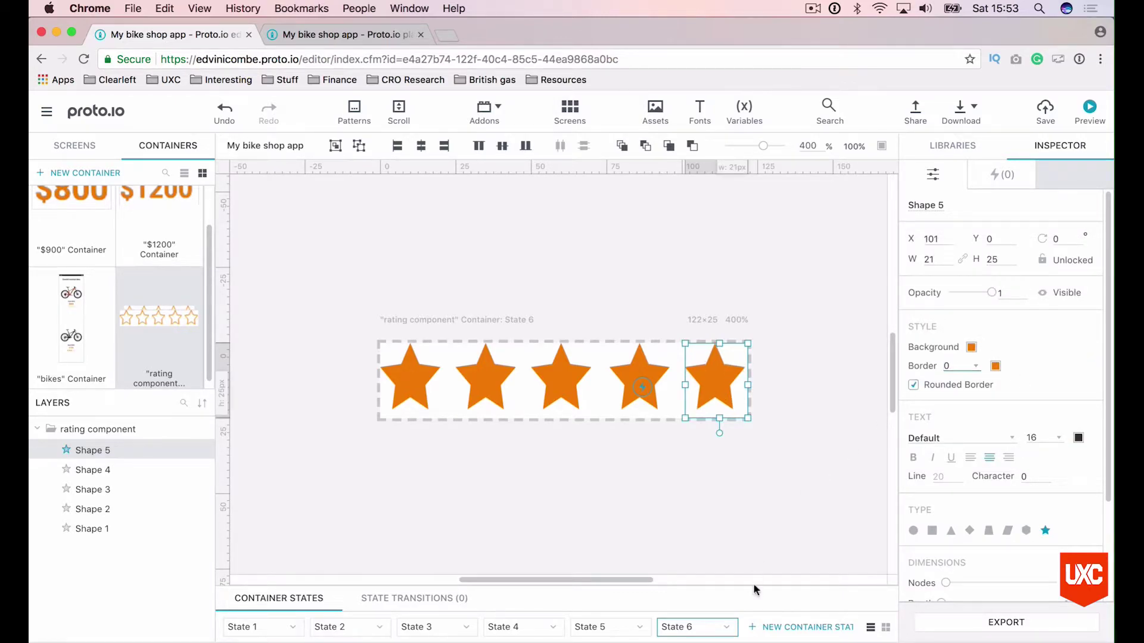
left_click(774, 520)
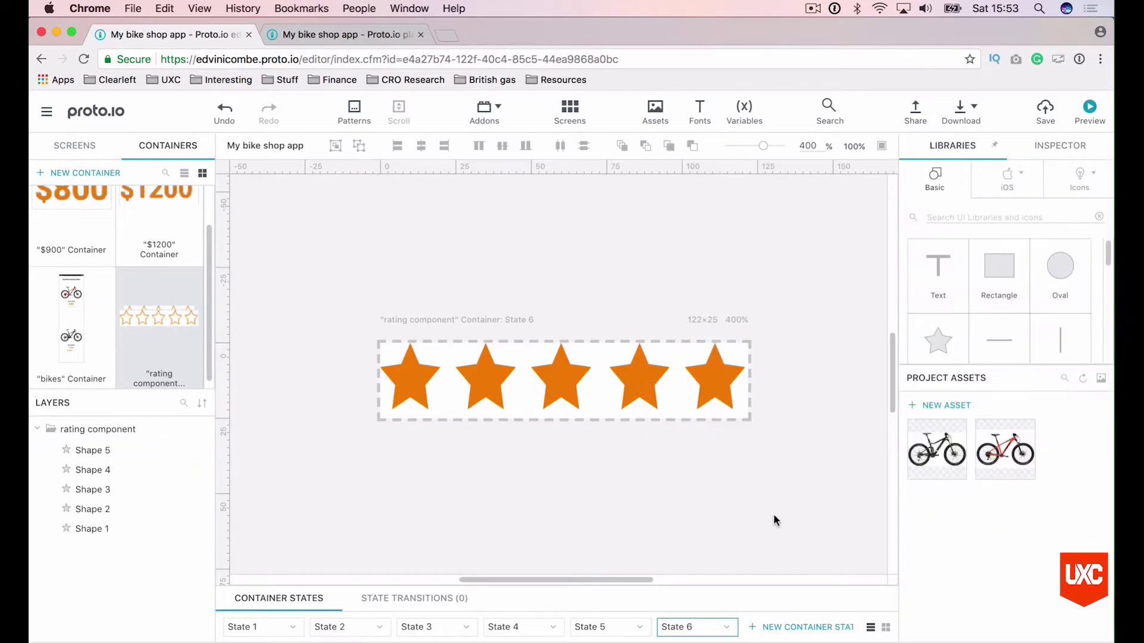
key("cmd+s")
Step: Open the bikes container, scroll to Scott XS34 and select its rating component
left_click(81, 308)
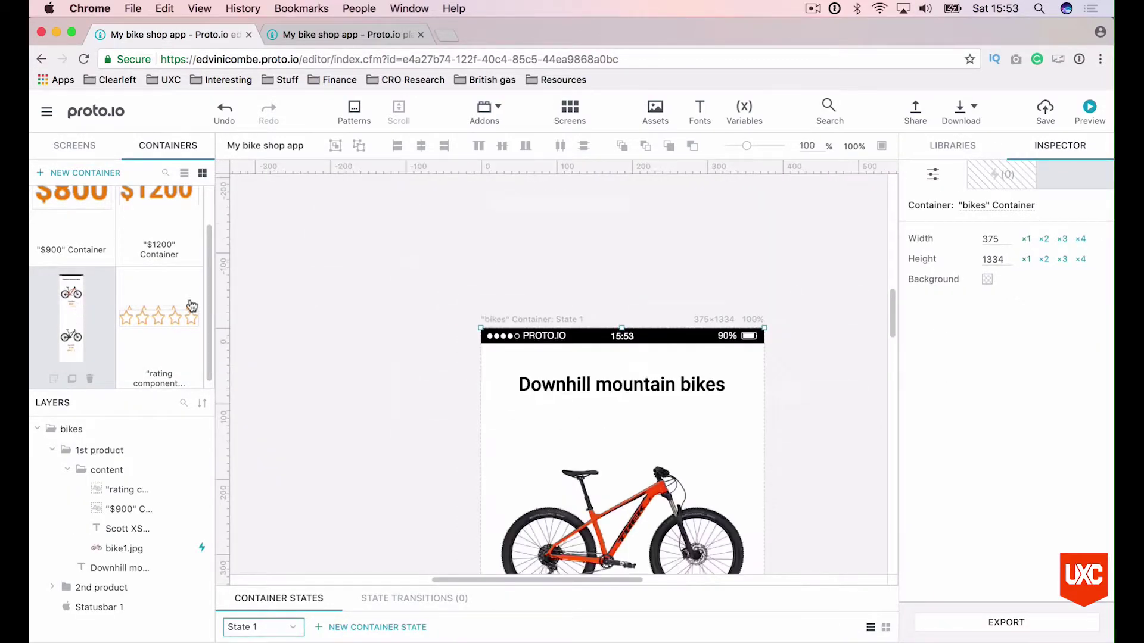
scroll(419, 329, "down", 10)
scroll(420, 328, "right", 3)
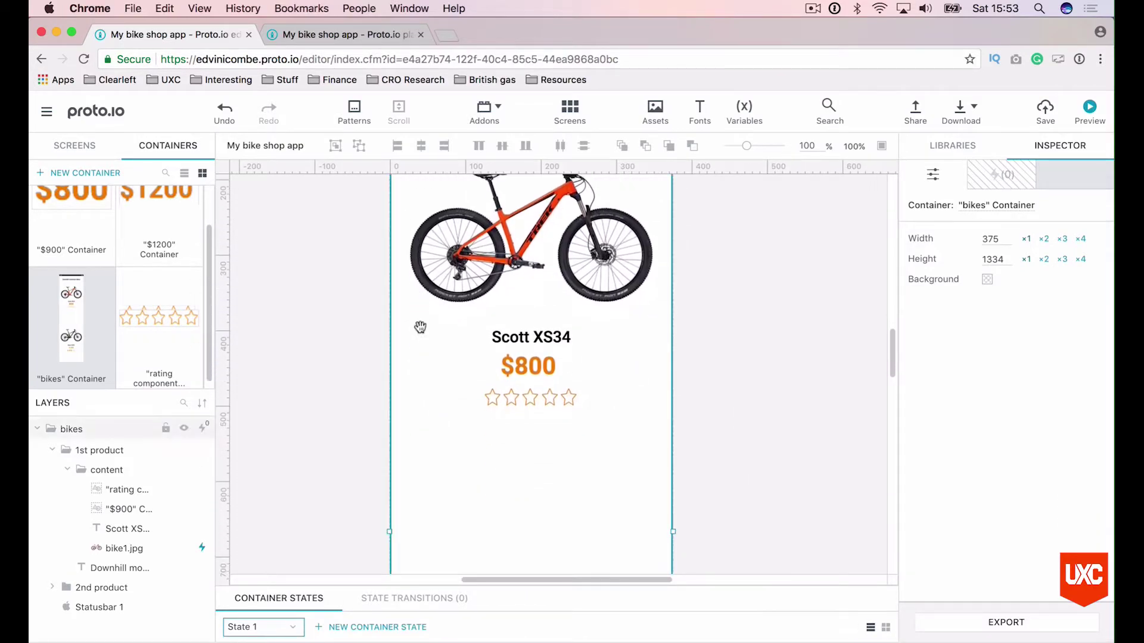
scroll(420, 327, "down", 5)
scroll(420, 327, "up", 7)
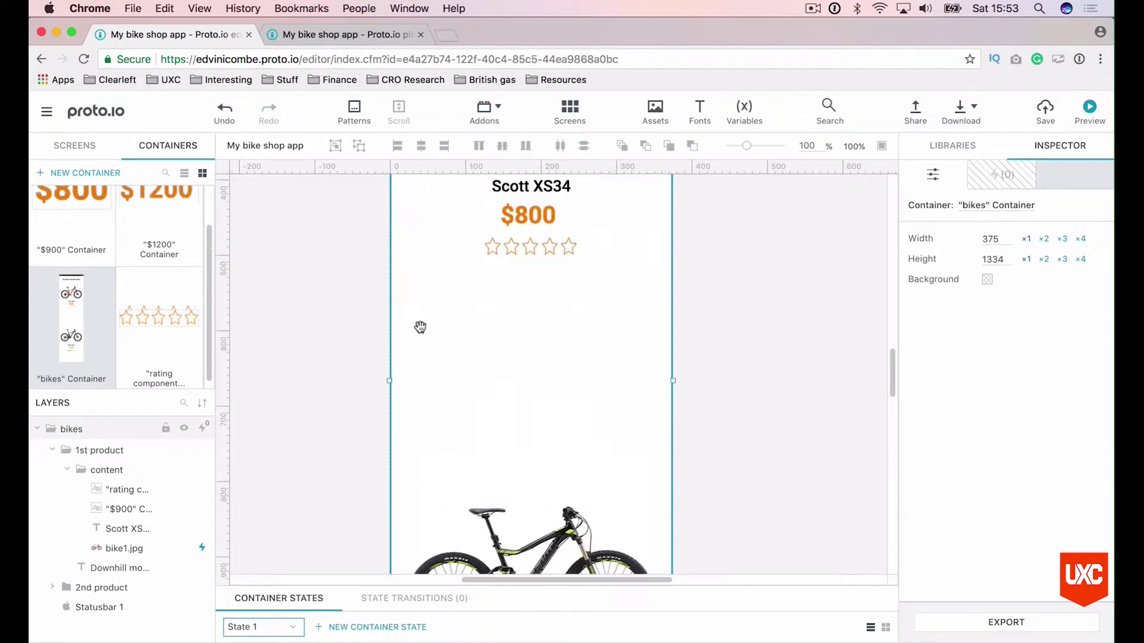
scroll(411, 366, "down", 4)
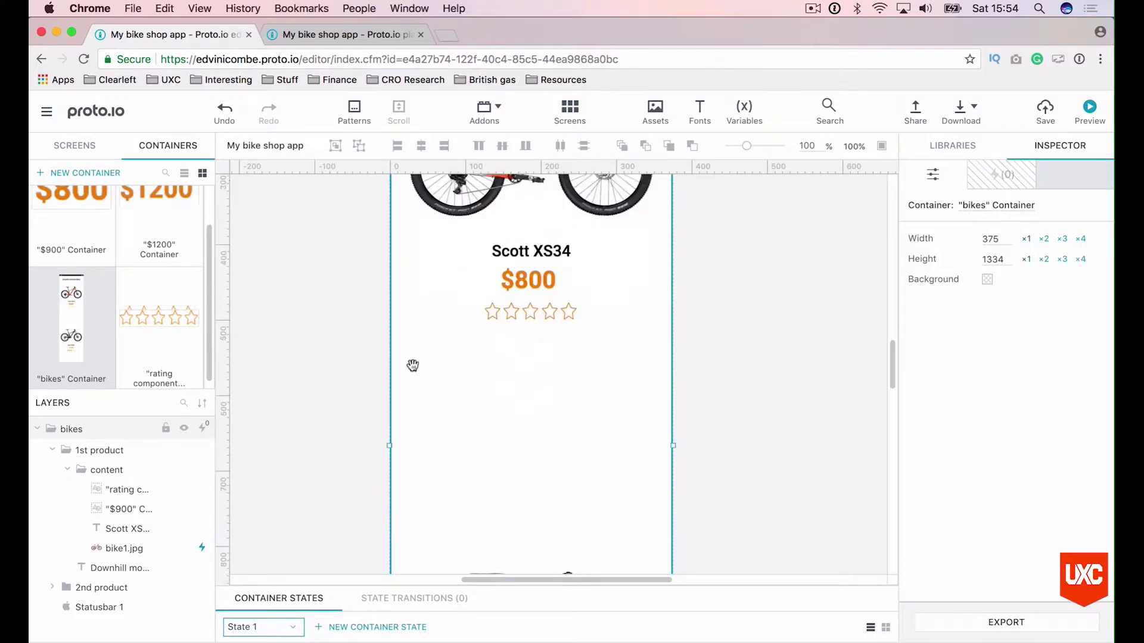
scroll(412, 366, "up", 1)
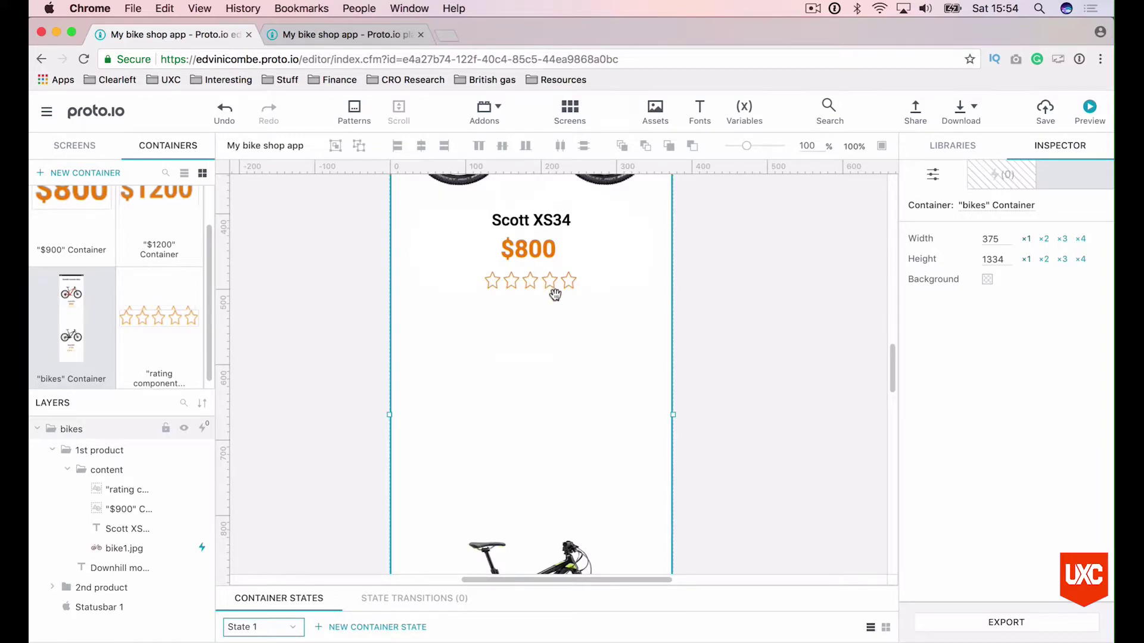
scroll(707, 316, "up", 5)
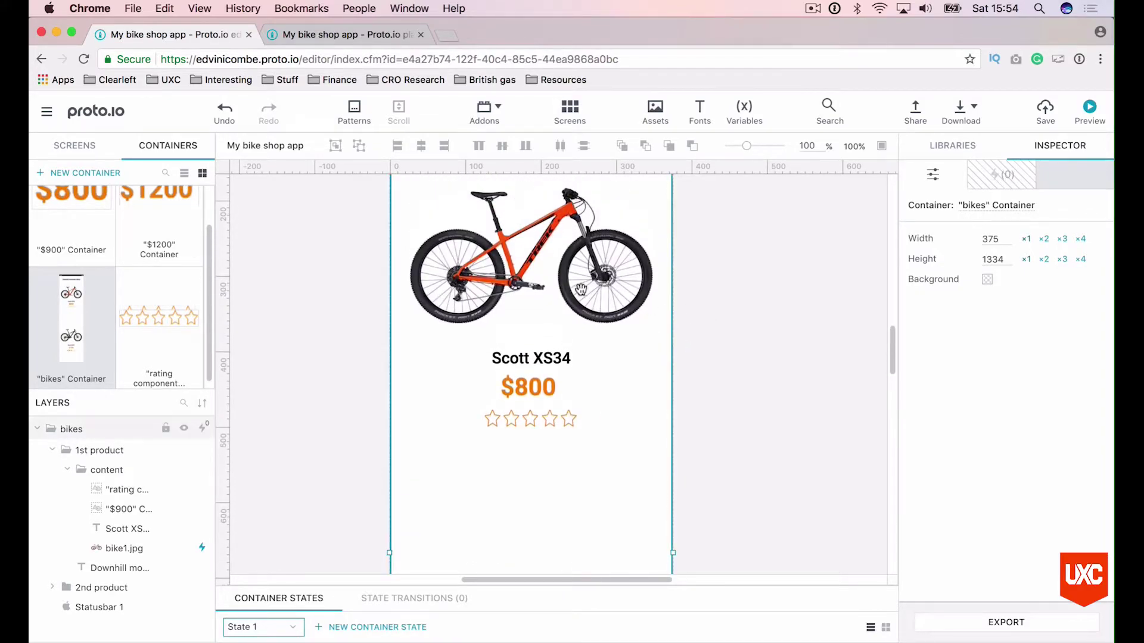
left_click(589, 291)
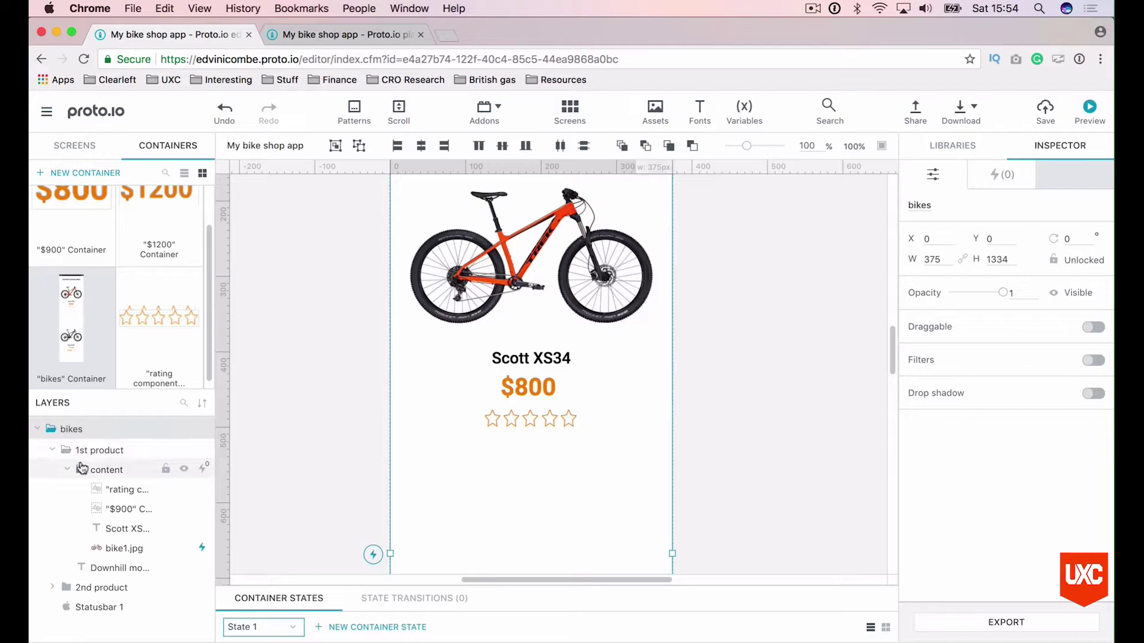
left_click(106, 491)
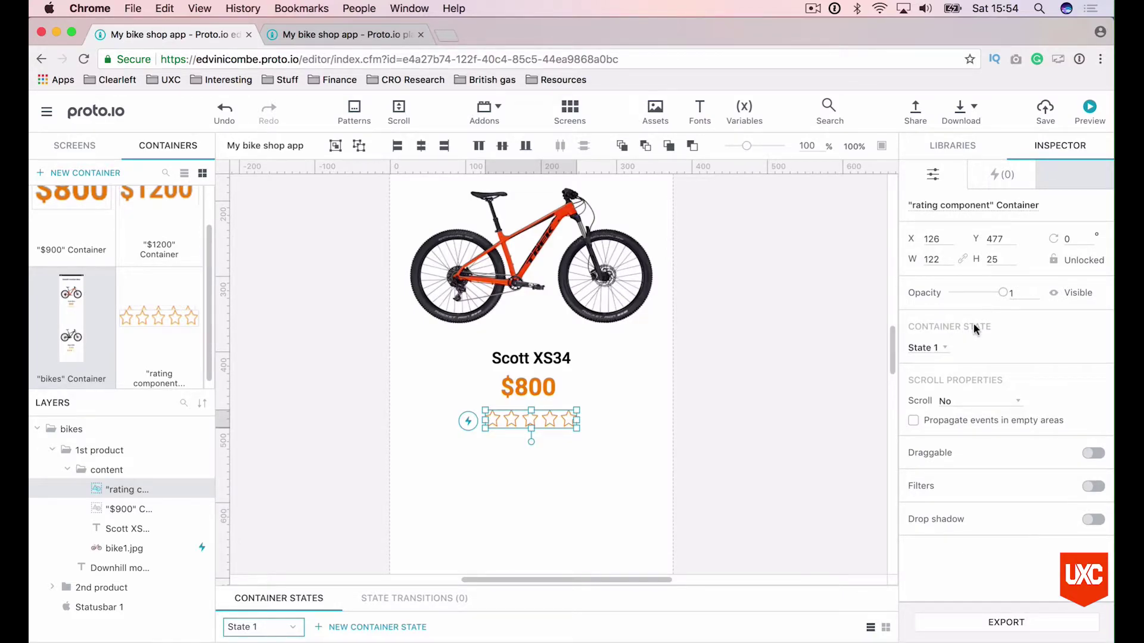
Step: Set the Scott XS34 rating's container state to State 6, showing five filled stars
left_click(937, 347)
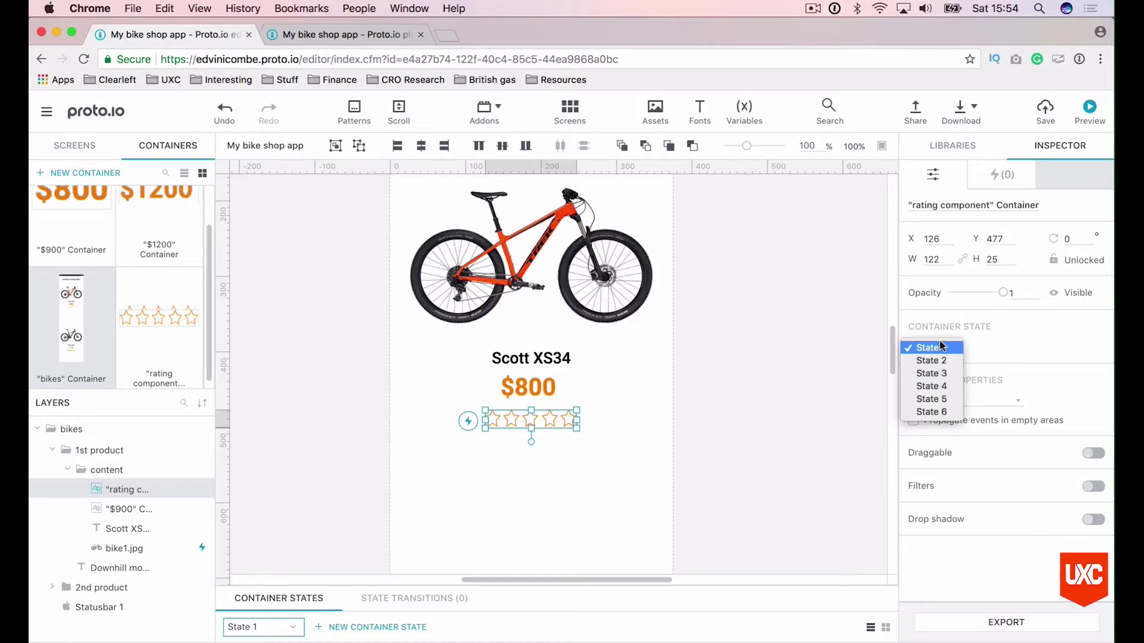
left_click(949, 389)
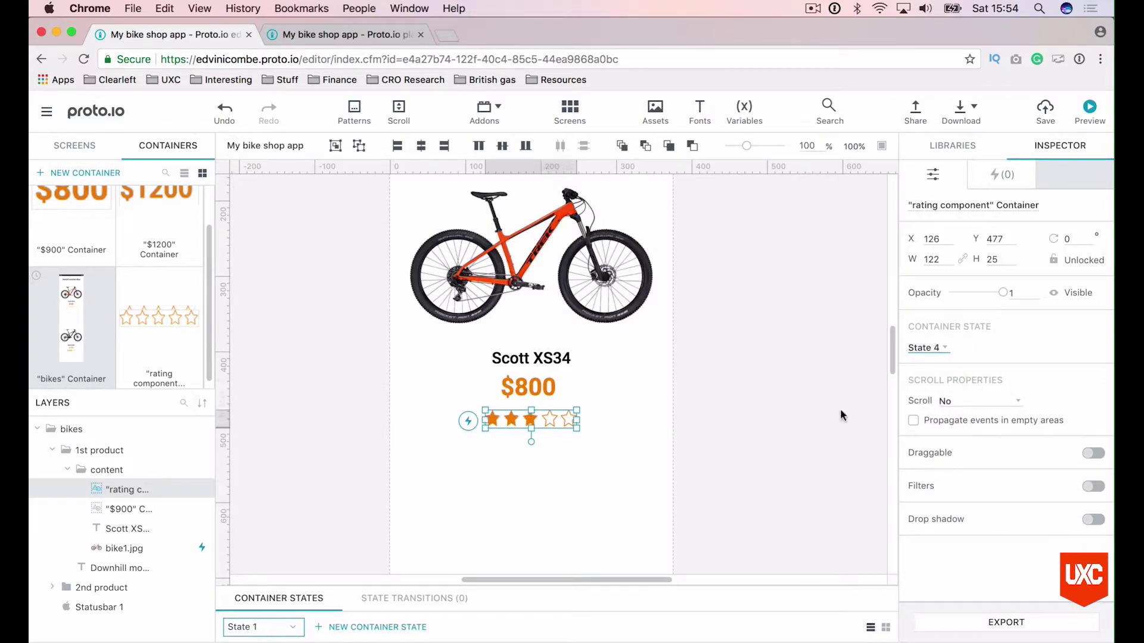
left_click(945, 349)
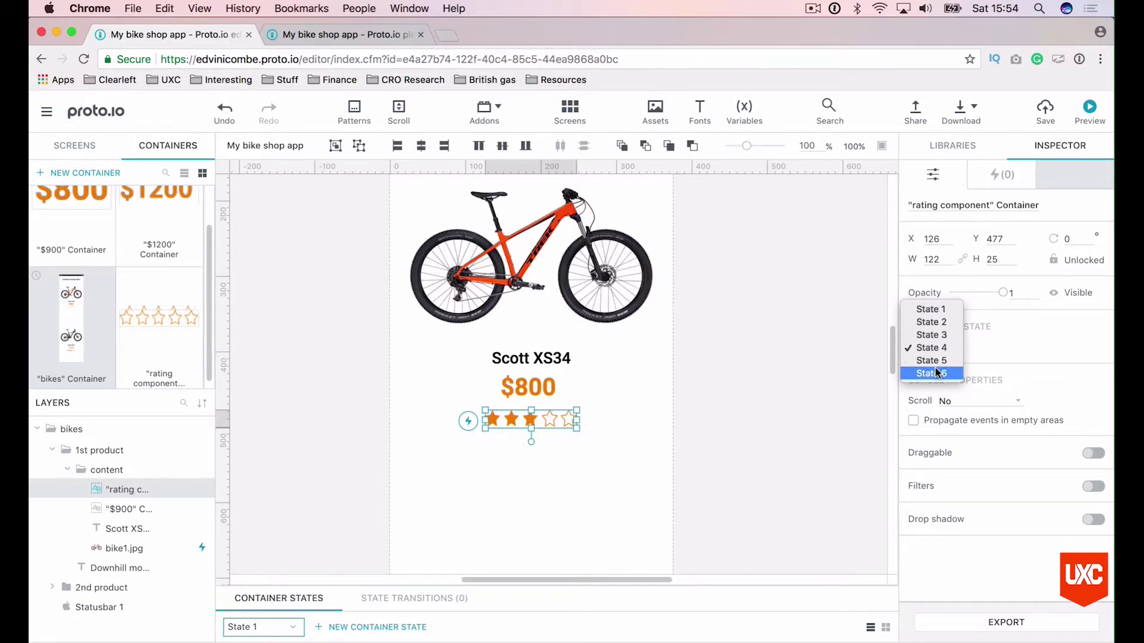
left_click(937, 372)
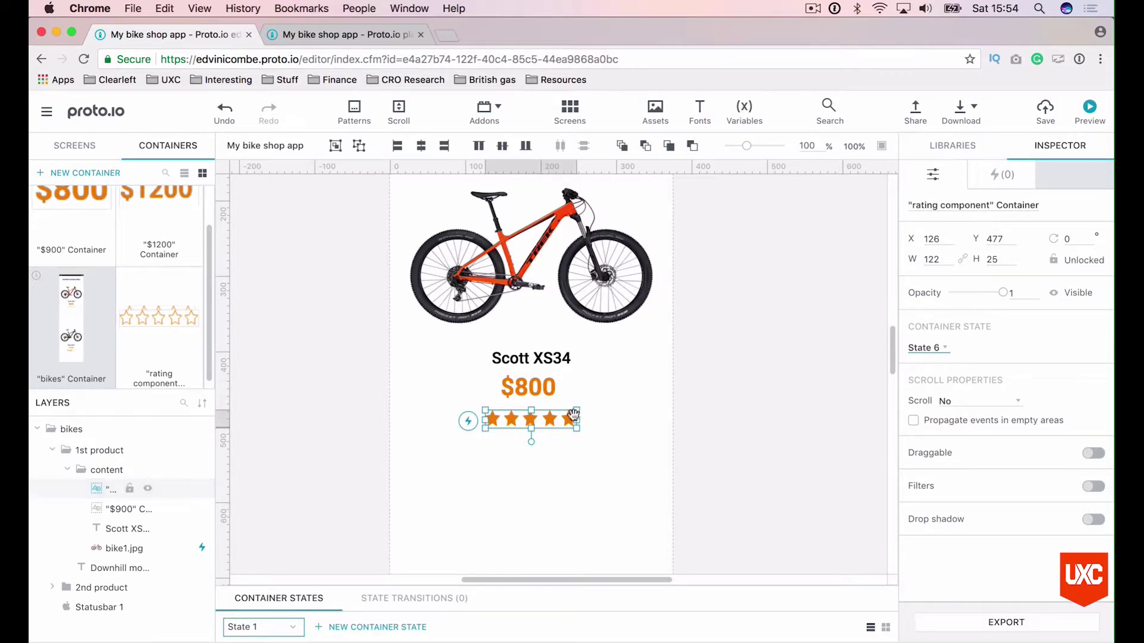
Step: Select the Scott XS34 rating component and copy it
left_click(708, 372)
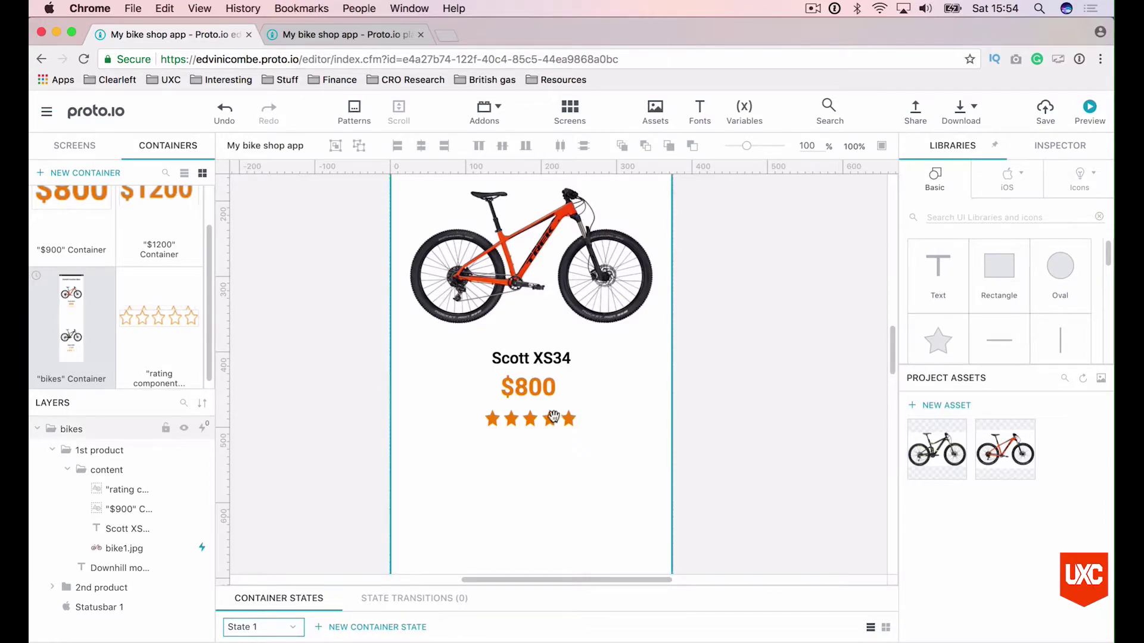
left_click(404, 432)
left_click(146, 490)
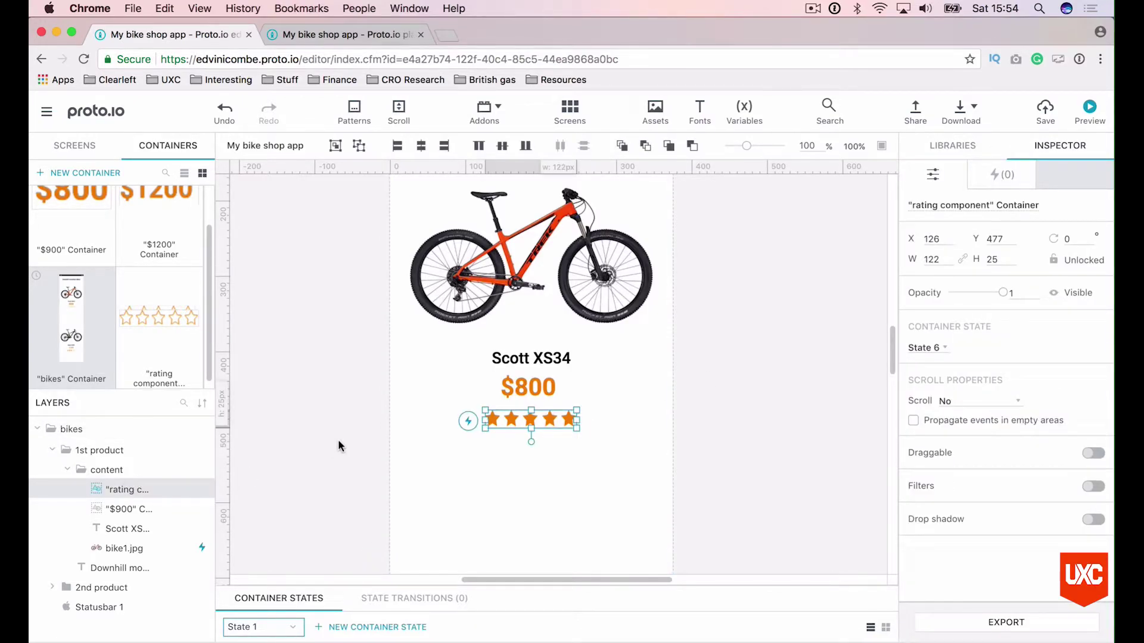
key("super+c")
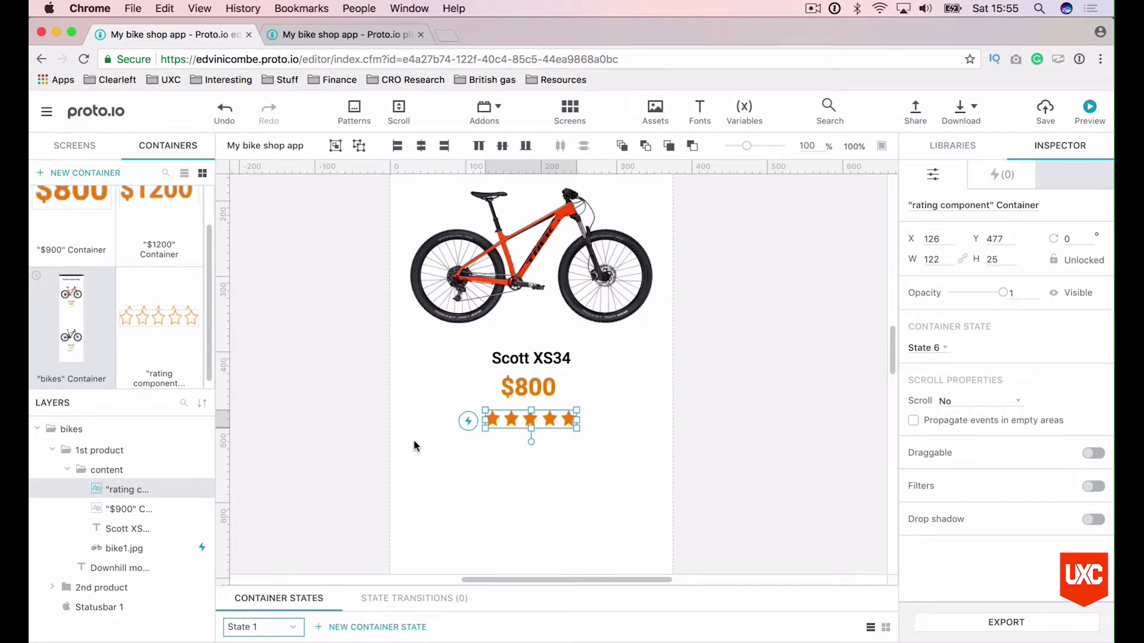
Step: Replace the Giant X200's old rating with a pasted copy of the five-star rating
scroll(462, 414, "down", 2)
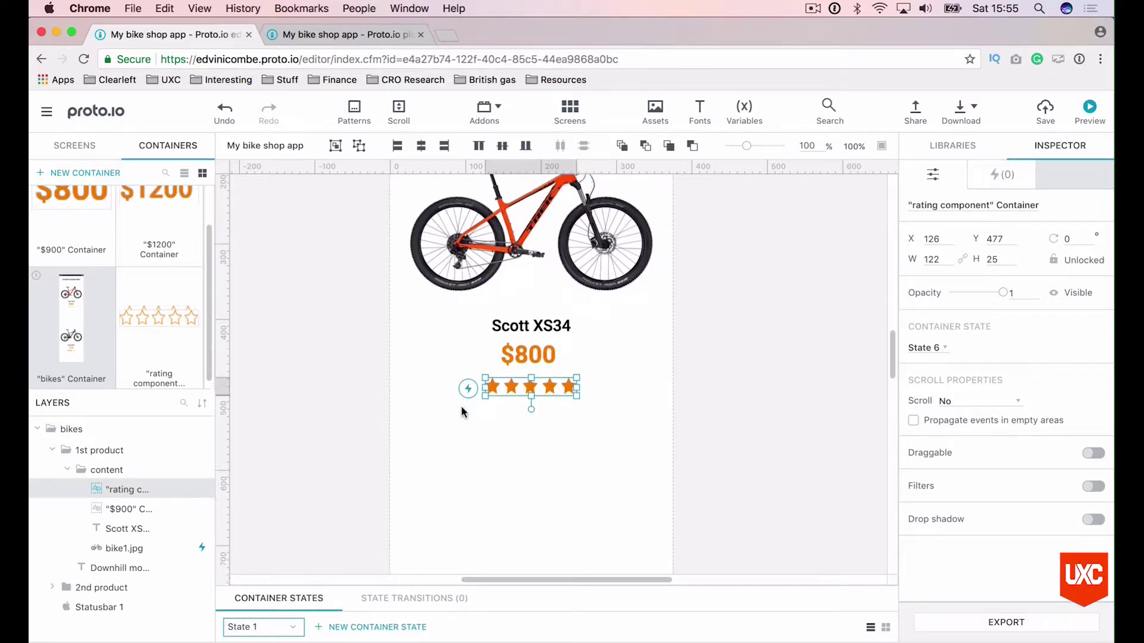
scroll(462, 412, "down", 10)
left_click(519, 418)
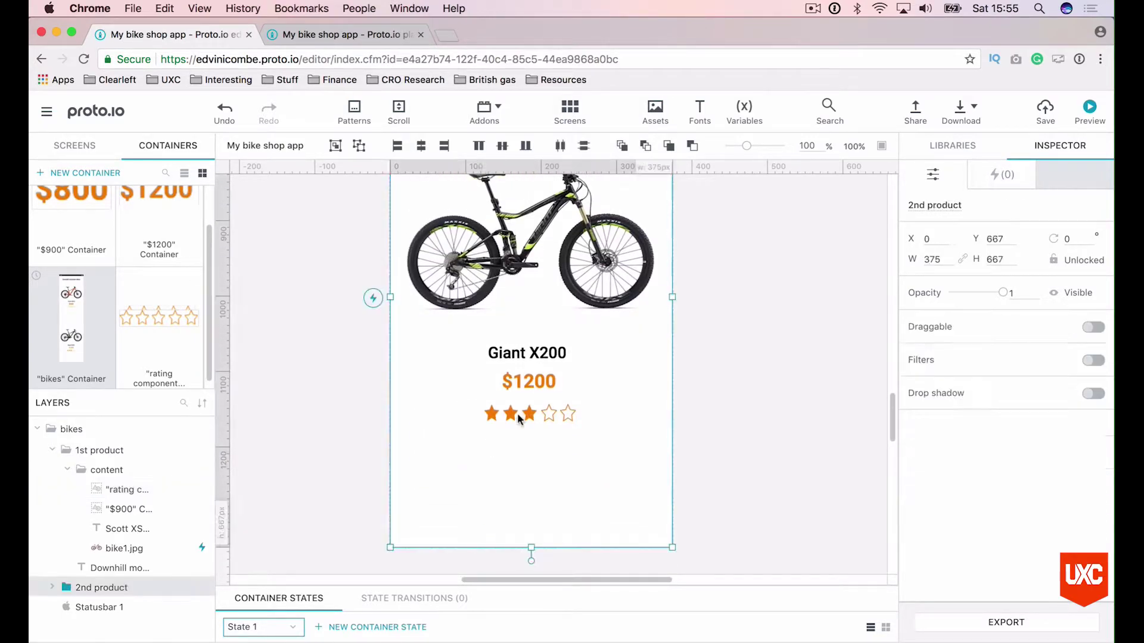
left_click(52, 587)
scroll(77, 531, "down", 3)
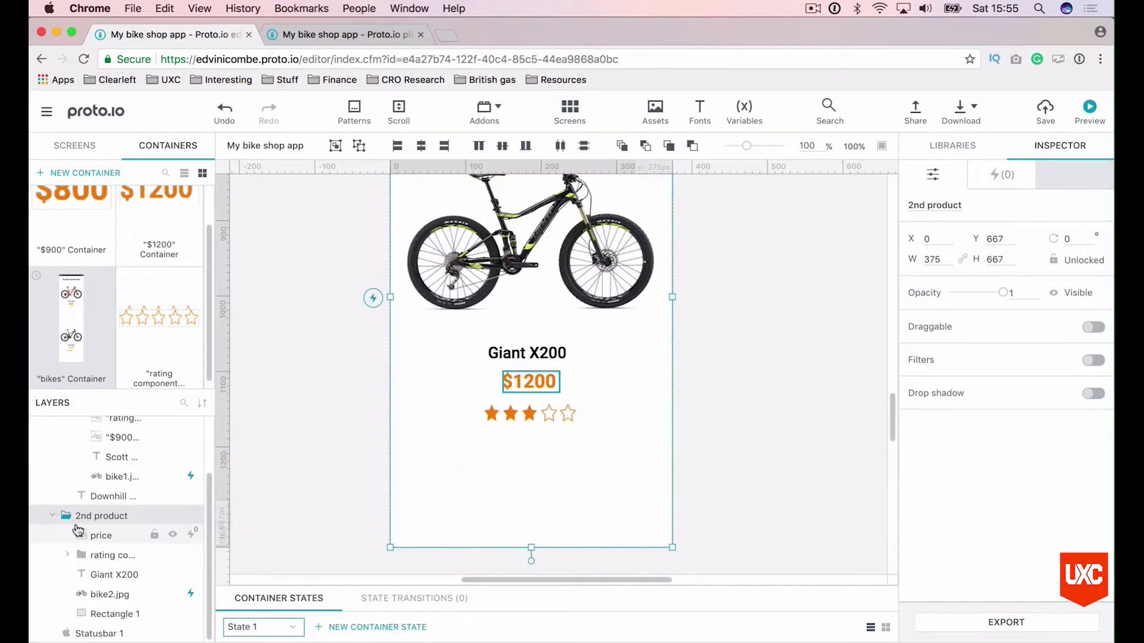
left_click(109, 557)
key("BackSpace")
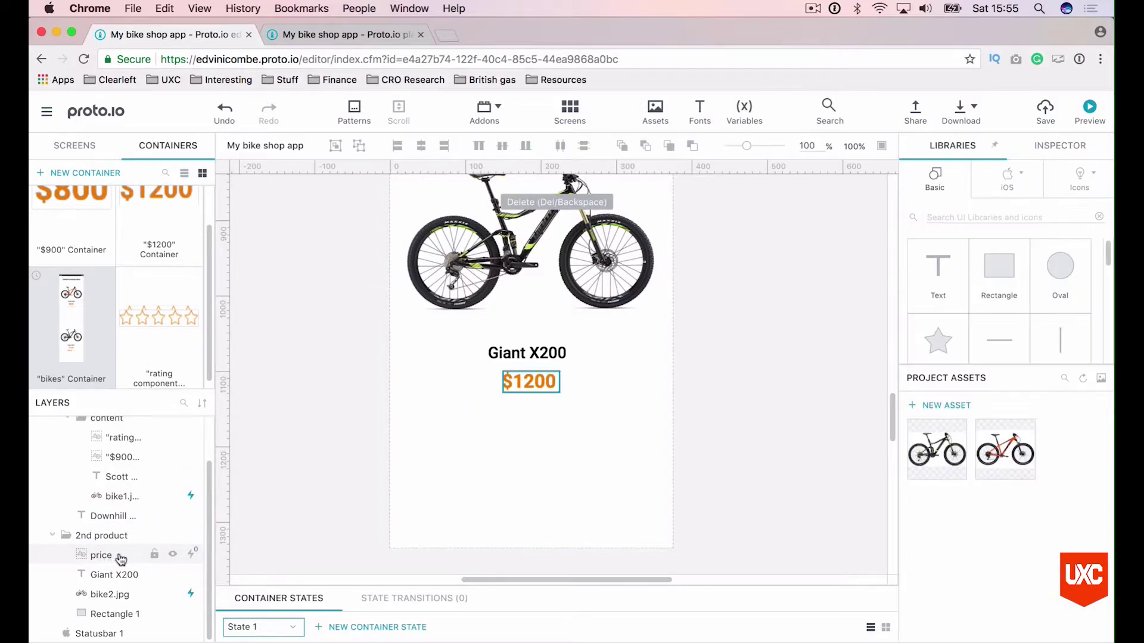
left_click(109, 557)
key("cmd+v")
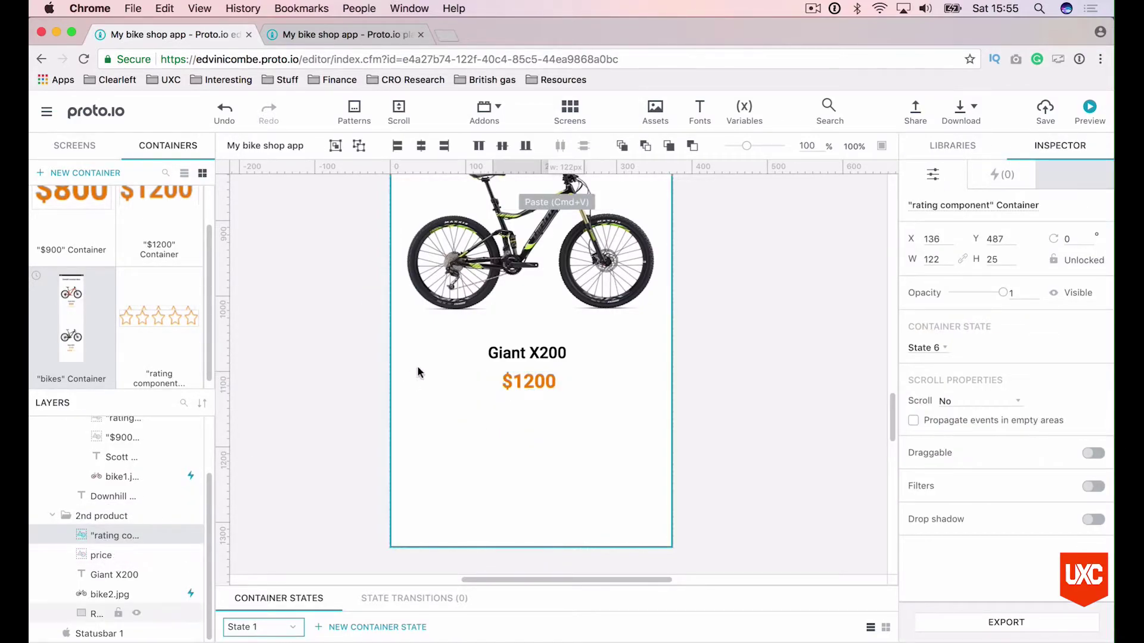
Step: Move the pasted stars just under the $1200 price and centre them horizontally
scroll(537, 334, "up", 5)
scroll(537, 335, "up", 1)
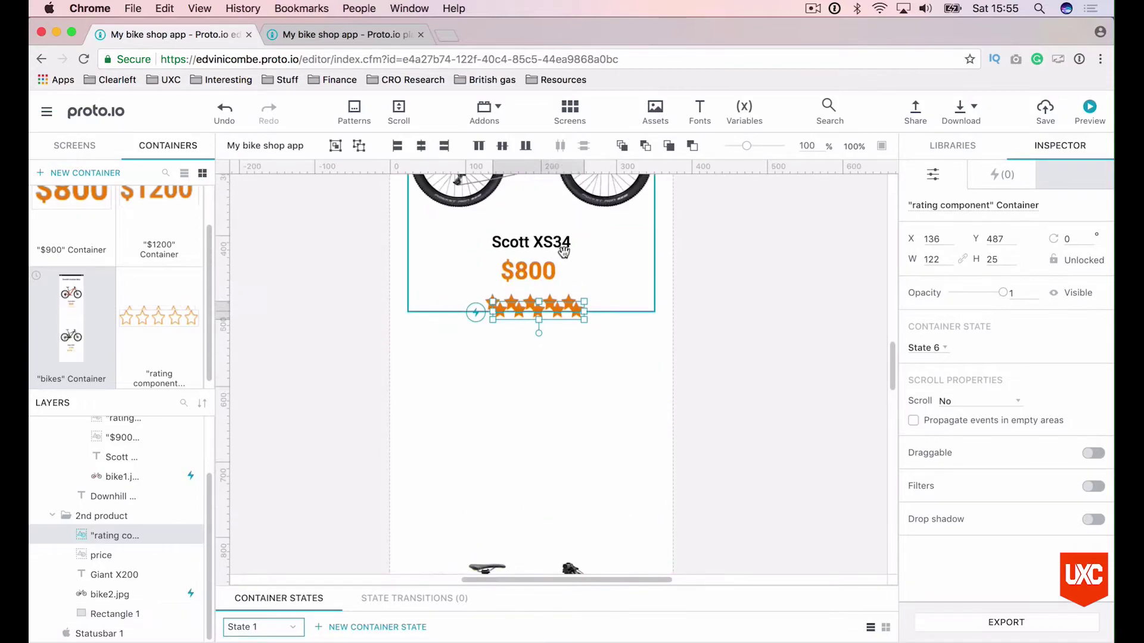
left_click_drag(572, 310, 574, 511)
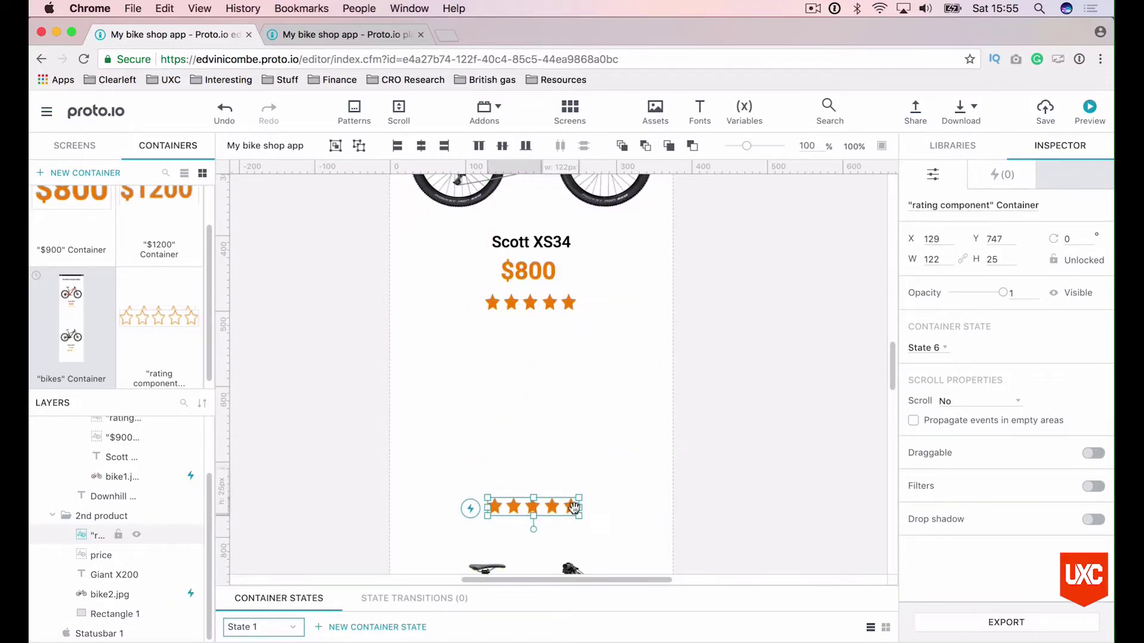
scroll(574, 510, "down", 4)
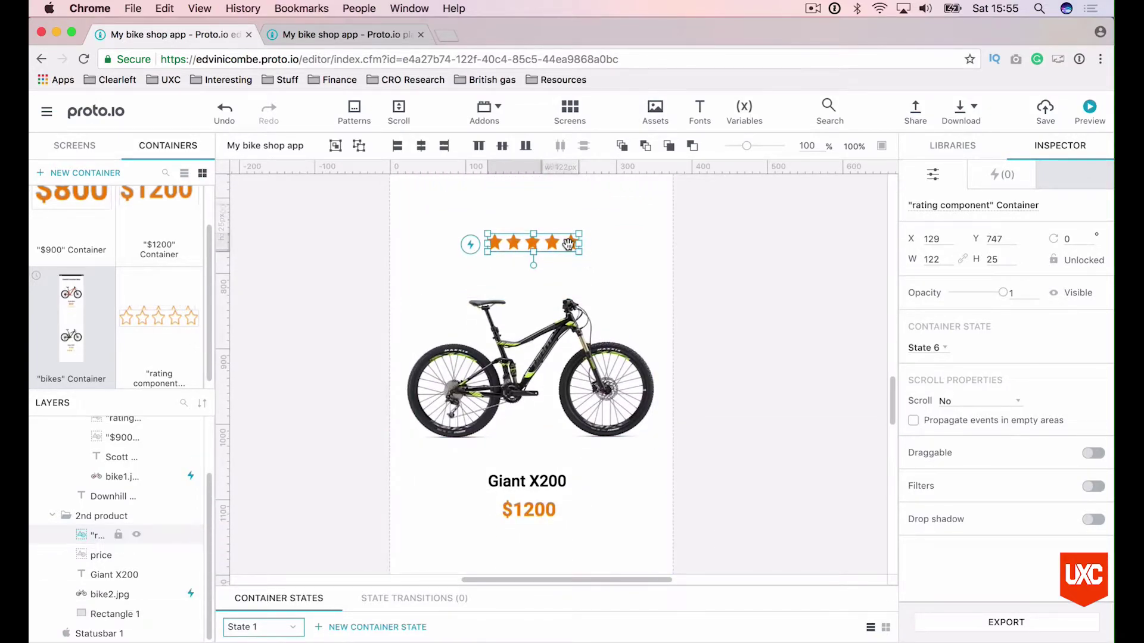
left_click_drag(570, 244, 564, 538)
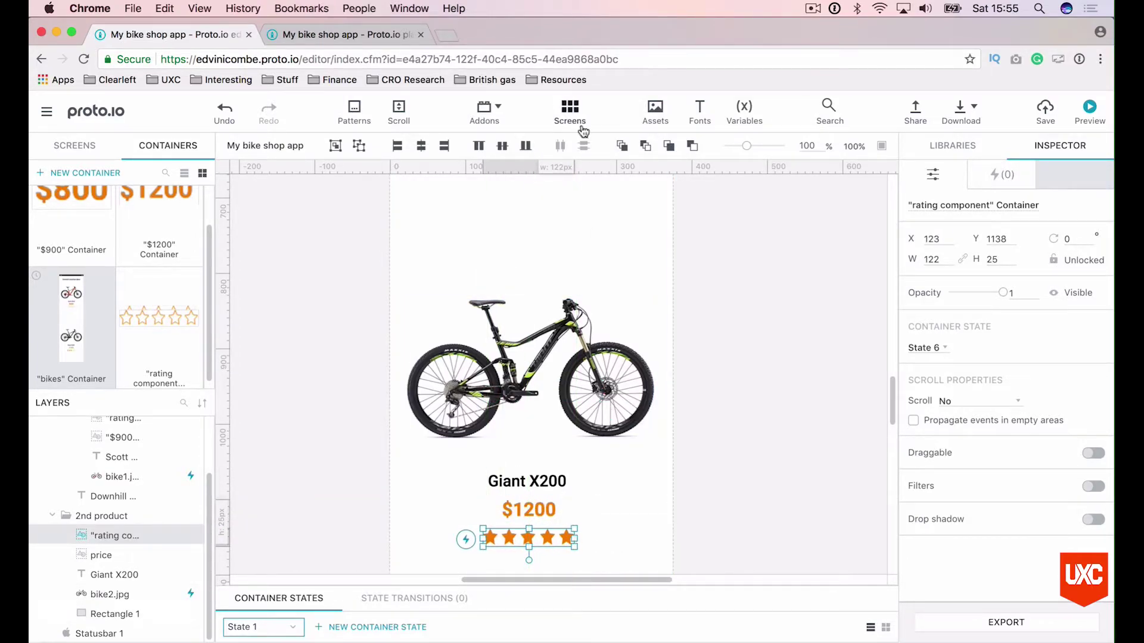
left_click(423, 153)
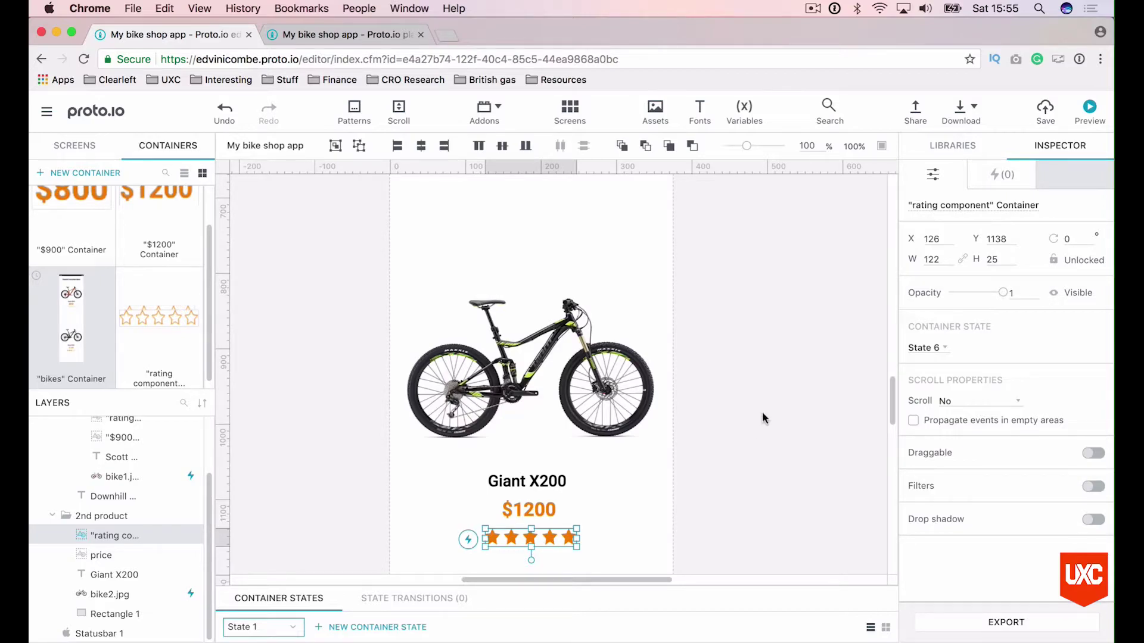
Step: Set the Giant X200 rating to State 2 with one filled star, then zoom out
left_click(939, 349)
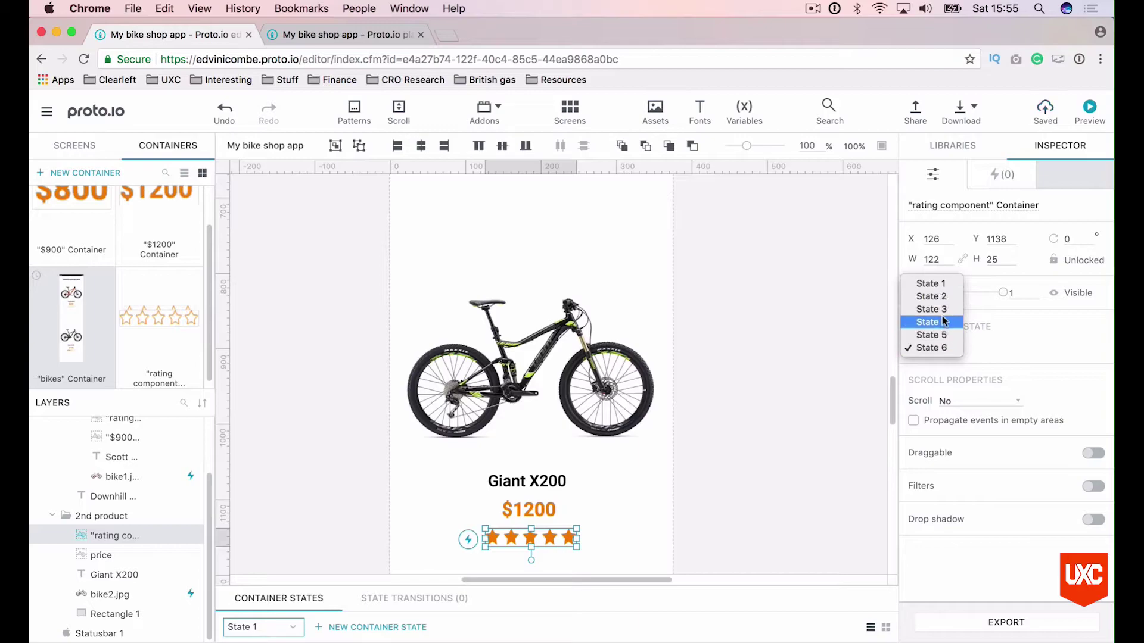
left_click(939, 297)
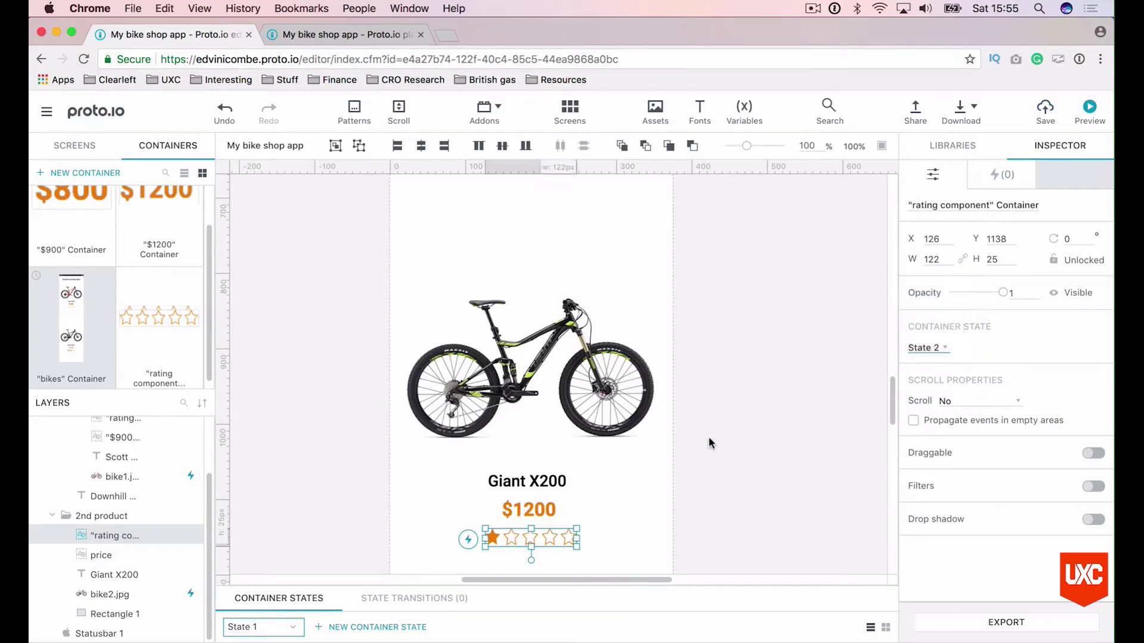
left_click(709, 443)
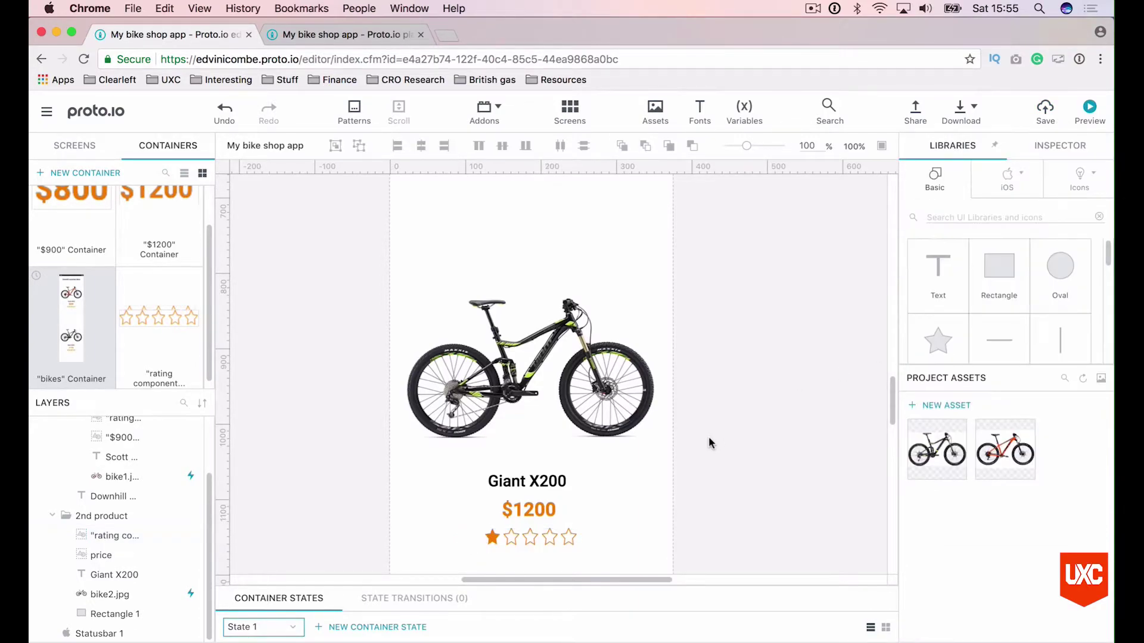
key("super+minus")
key("super+minus")
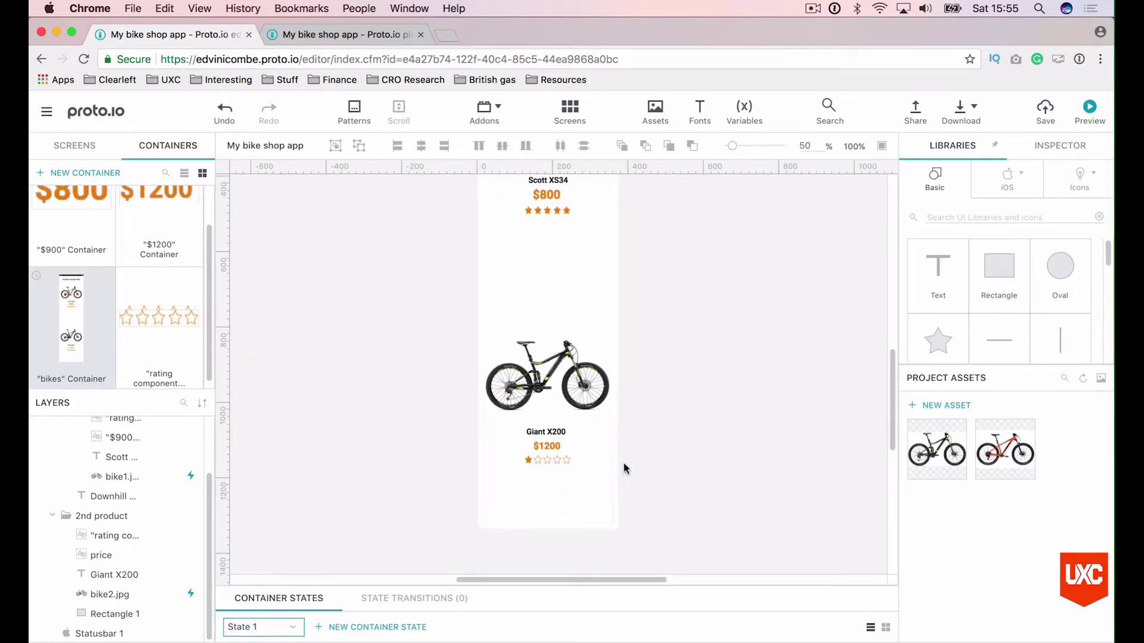
scroll(623, 468, "up", 2)
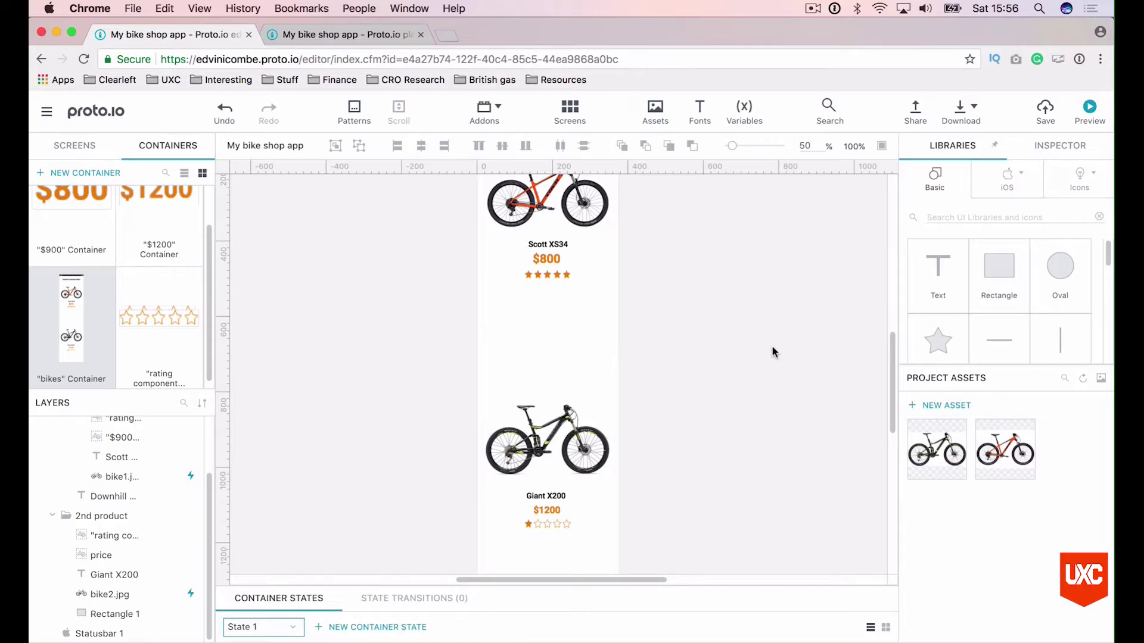
Step: Open the Product detail screen and reset the canvas zoom to full size
left_click(65, 146)
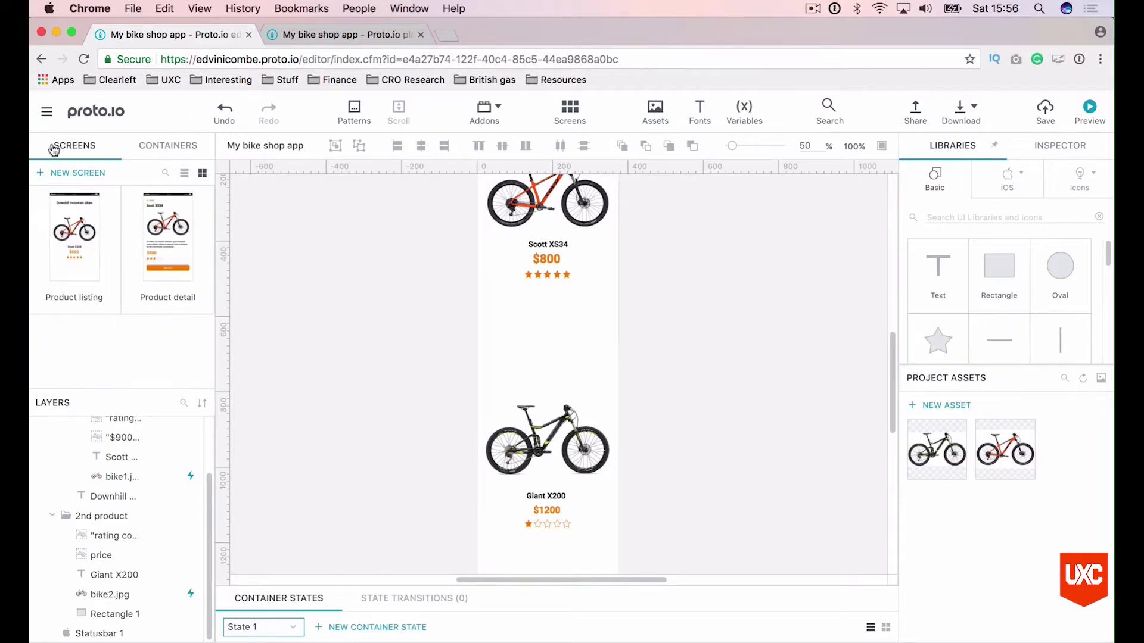
left_click(87, 238)
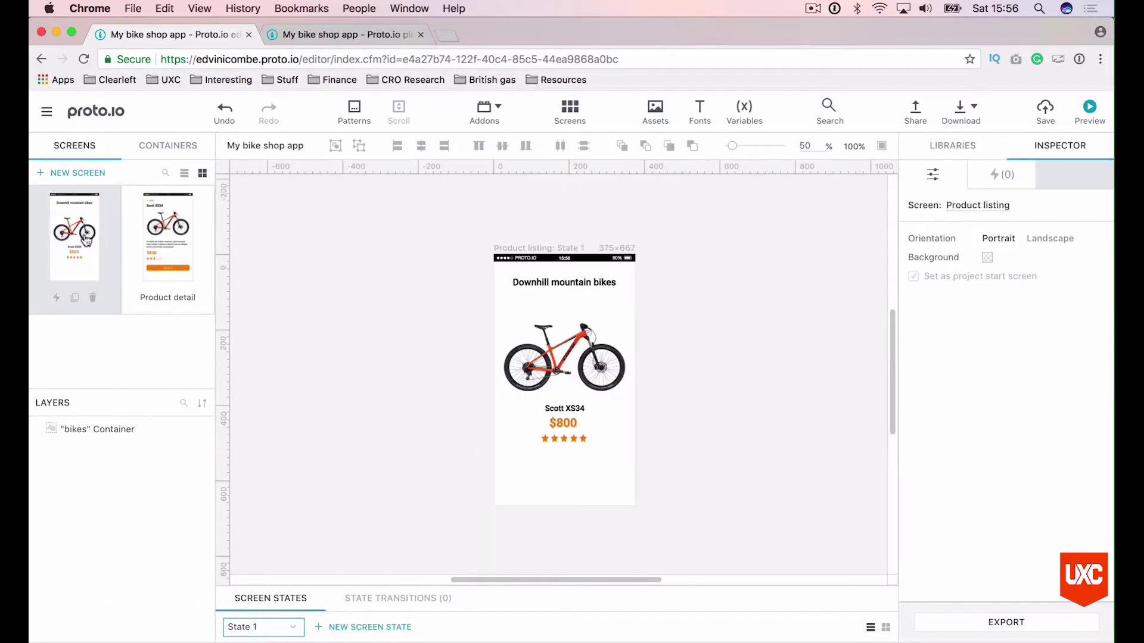
left_click(169, 236)
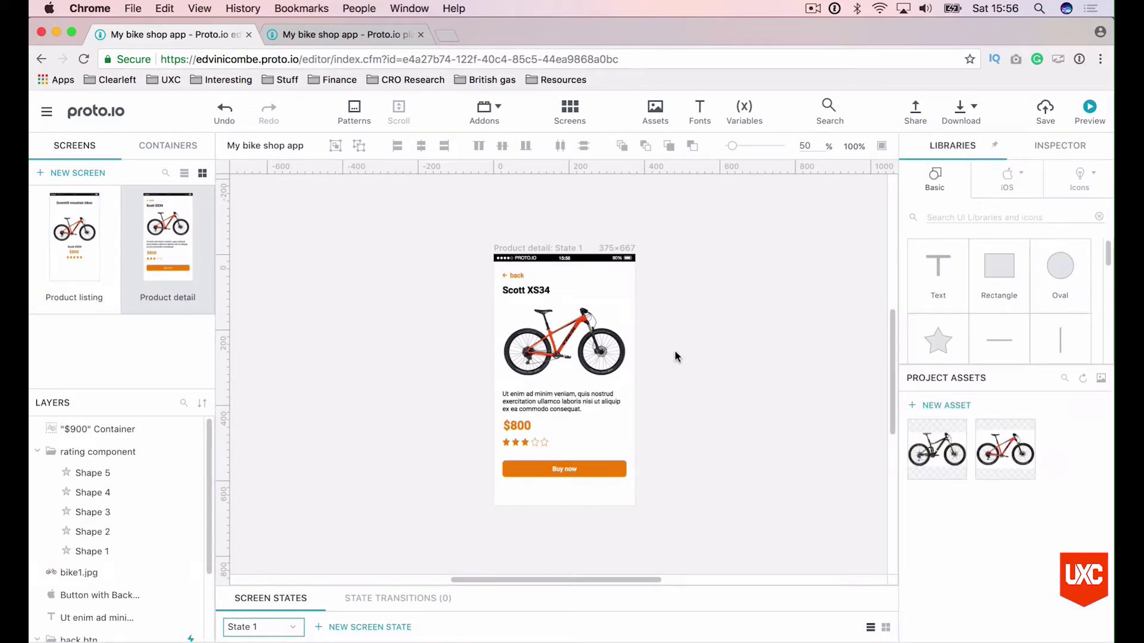
key("super+0")
scroll(723, 370, "down", 1)
scroll(724, 373, "down", 3)
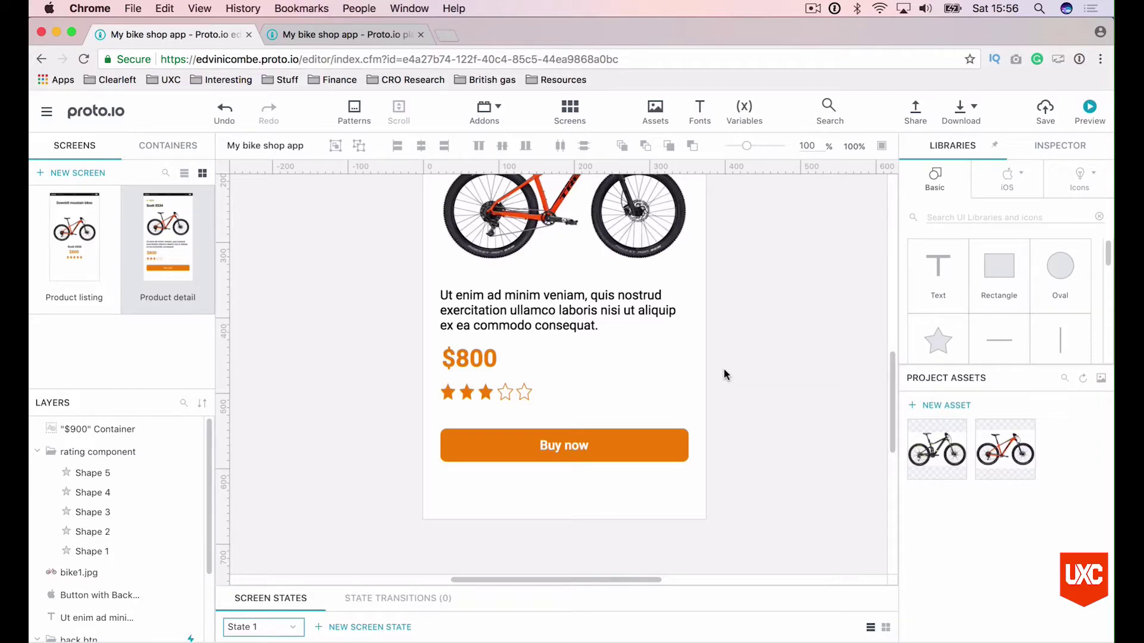
Step: Convert the Buy now button into a container and find it in the Containers list
left_click(626, 440)
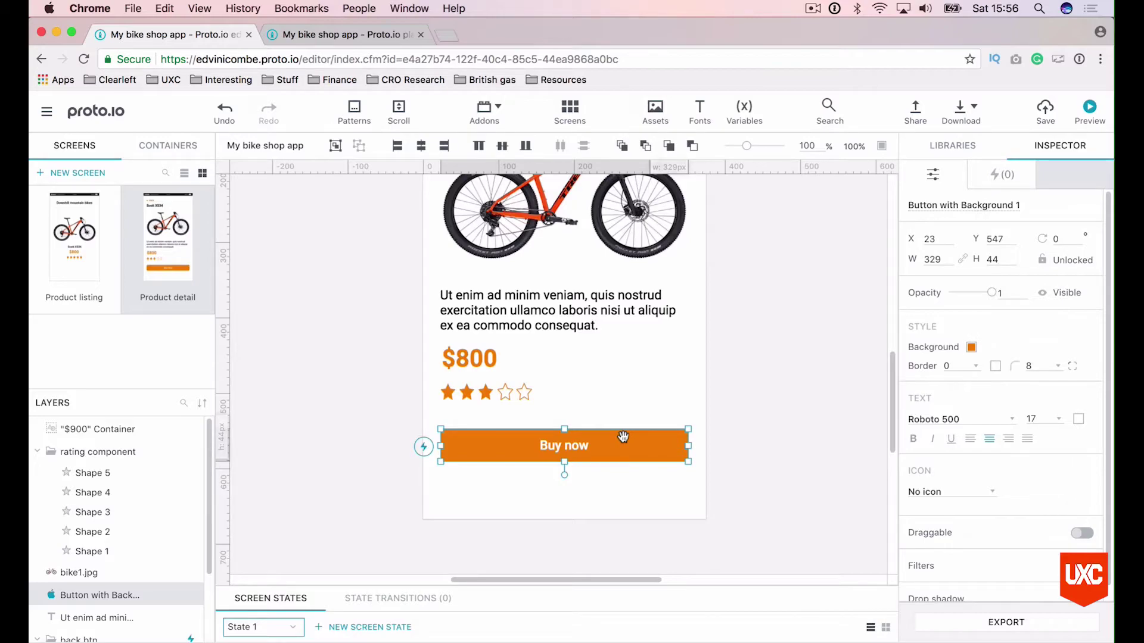
right_click(623, 438)
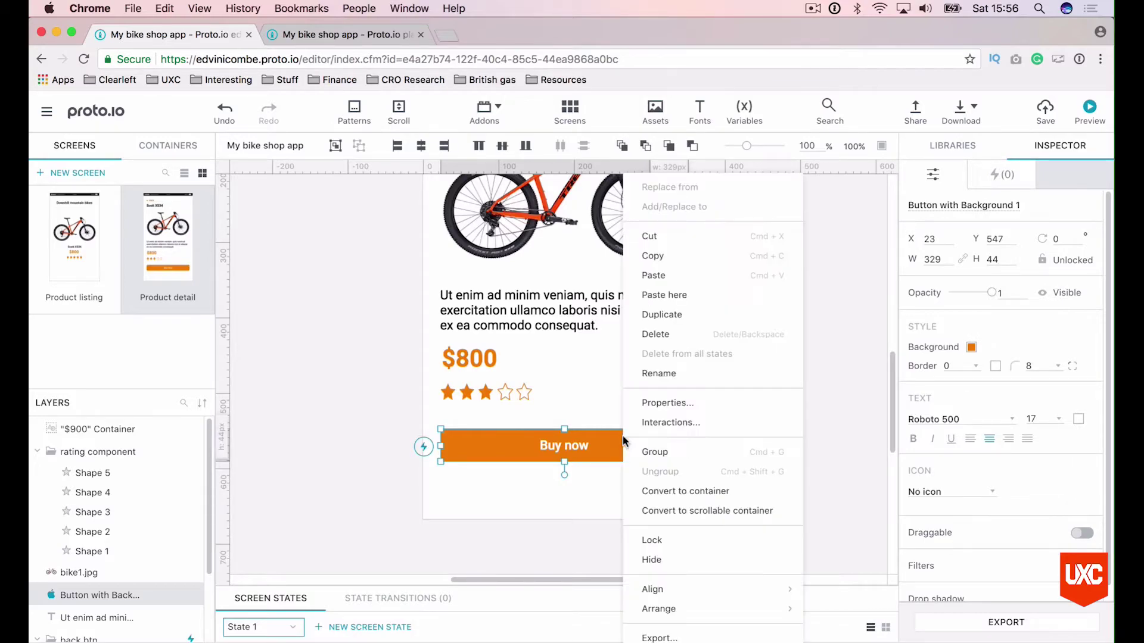
left_click(737, 475)
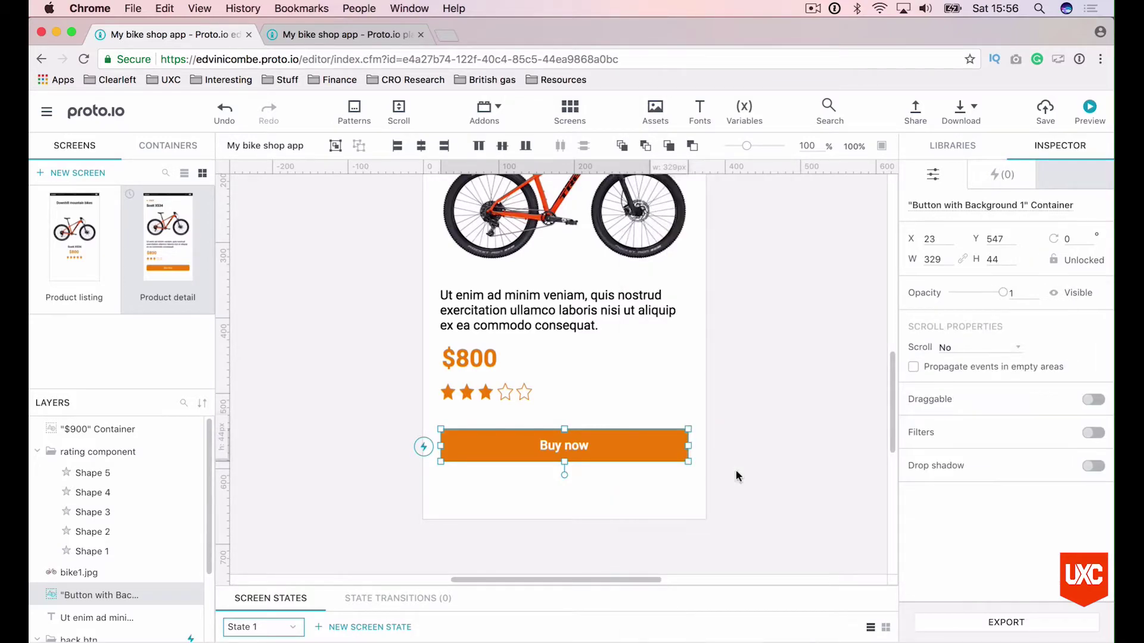
left_click(179, 146)
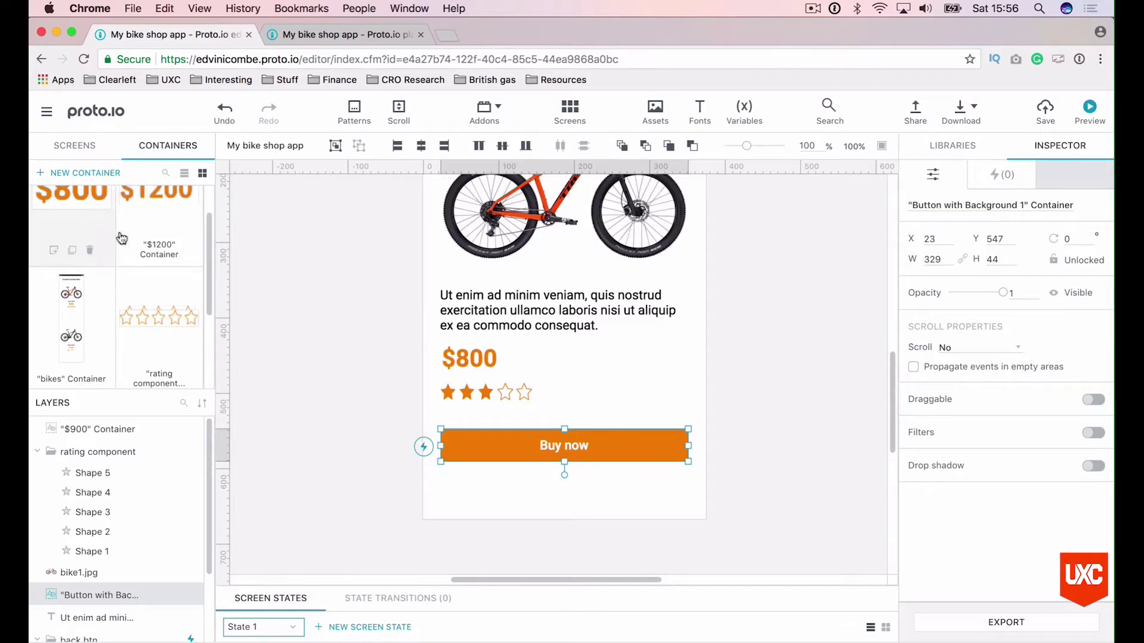
scroll(108, 262, "down", 5)
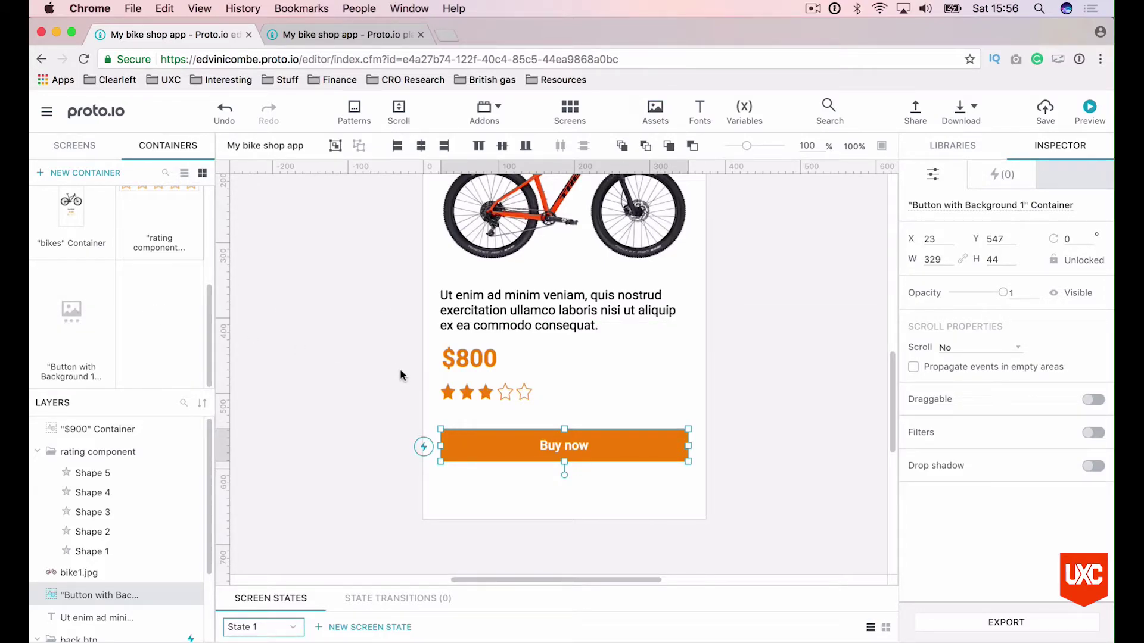
Step: Open the Buy now container and drag the button down below its frame to Y 57
double_click(636, 440)
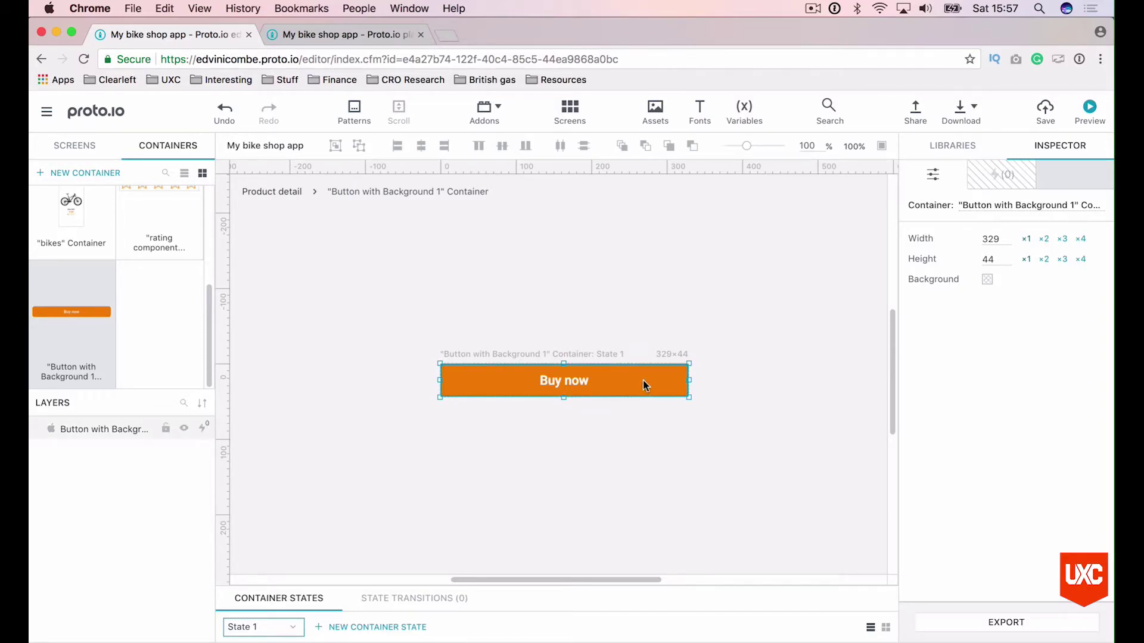
left_click_drag(642, 381, 642, 421)
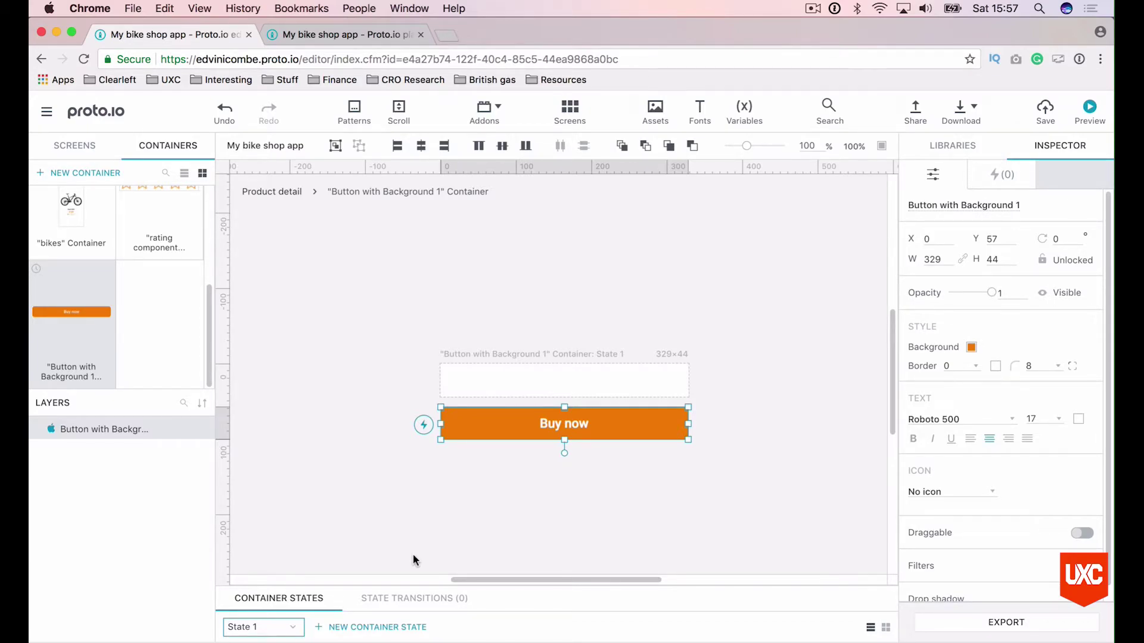
Step: Add State 2 to the Buy now container and drag the button back up to Y 0
left_click(379, 626)
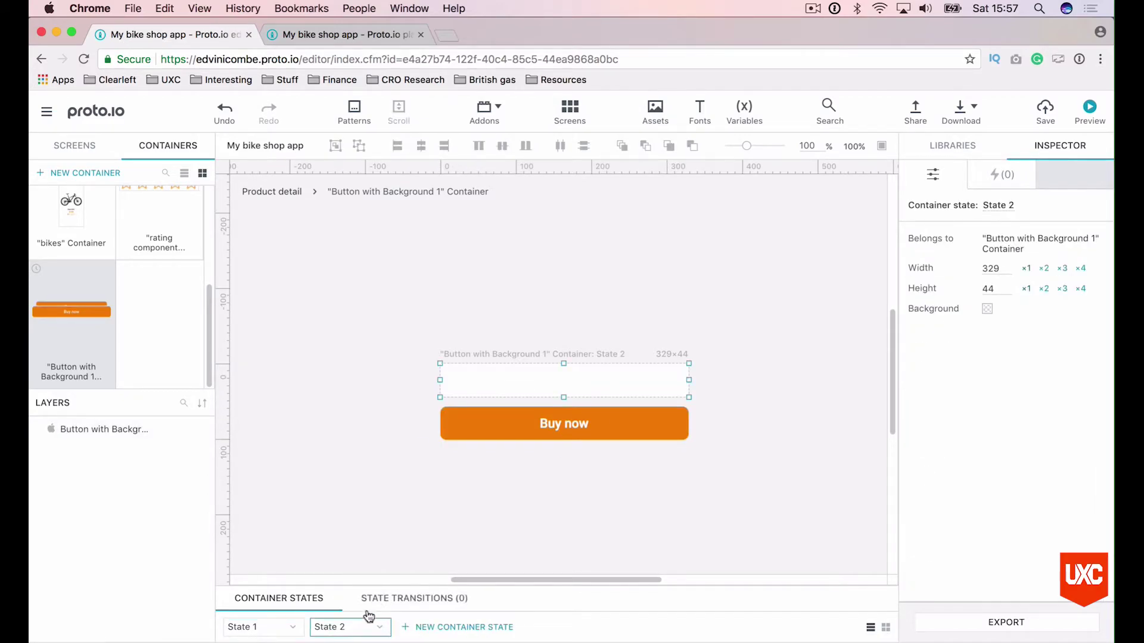
left_click(493, 429)
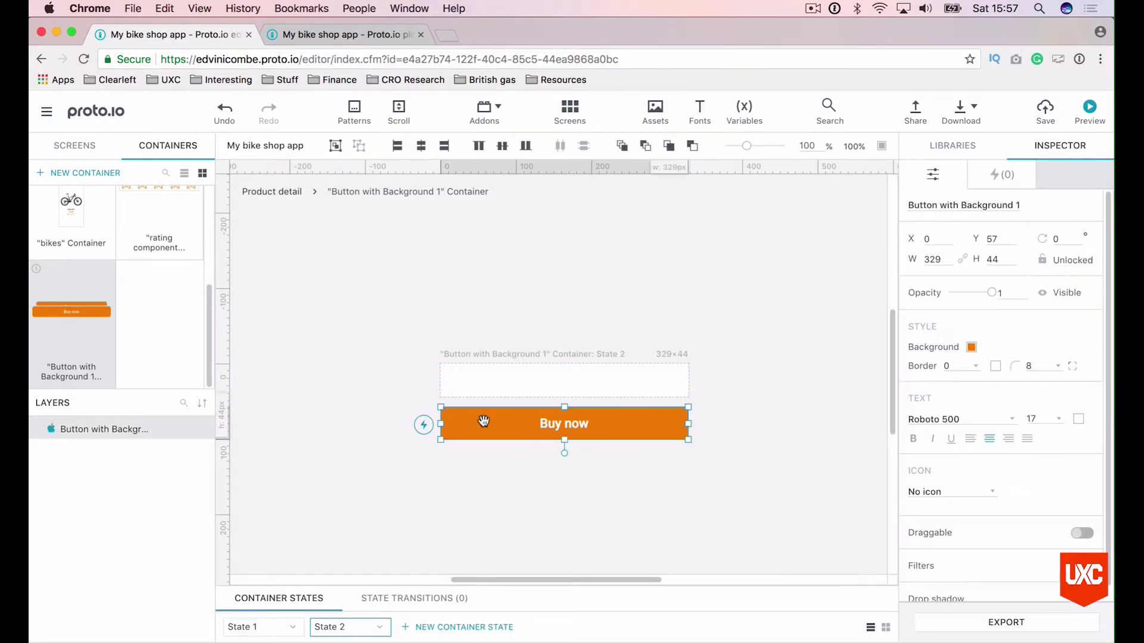
left_click_drag(477, 422, 485, 379)
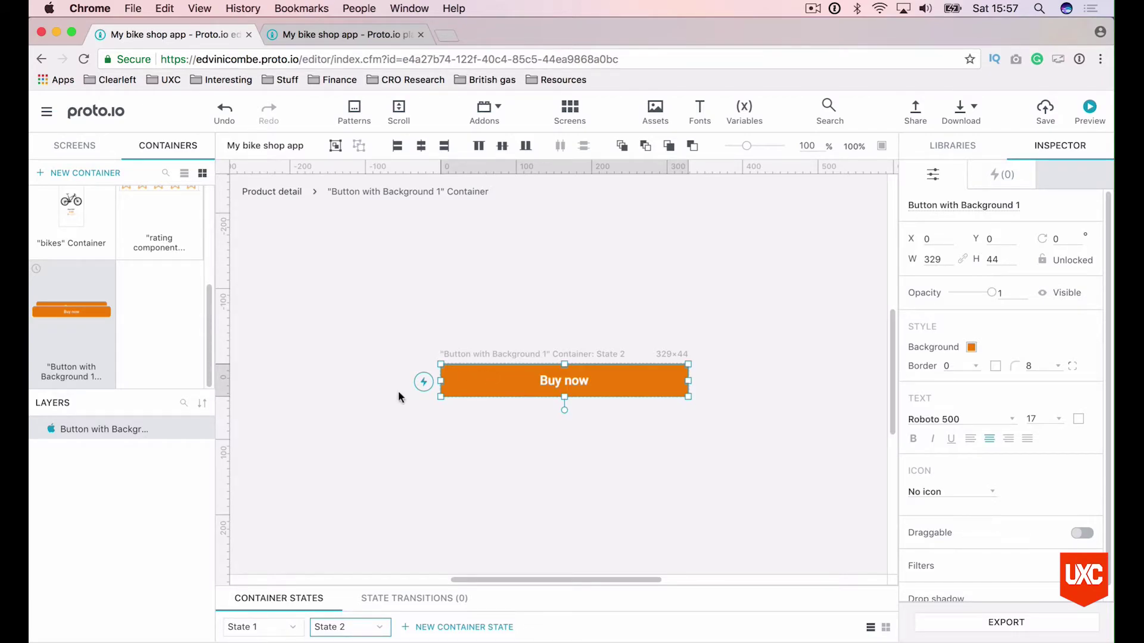
Step: Create a State 1 to State 2 transition for the Buy now container
left_click(429, 597)
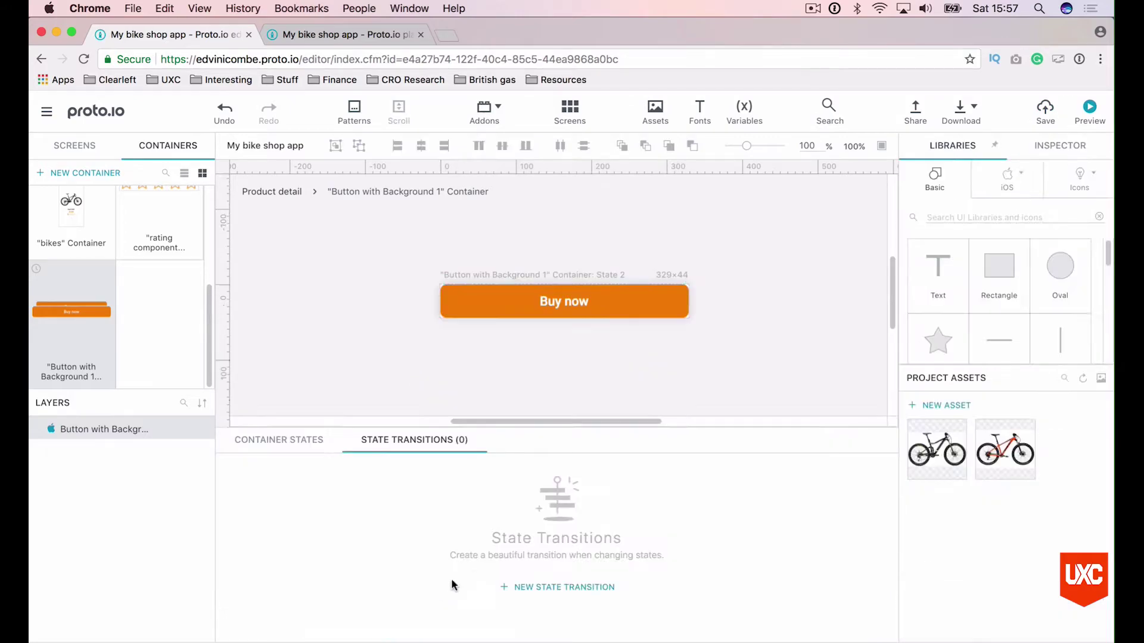
left_click(558, 588)
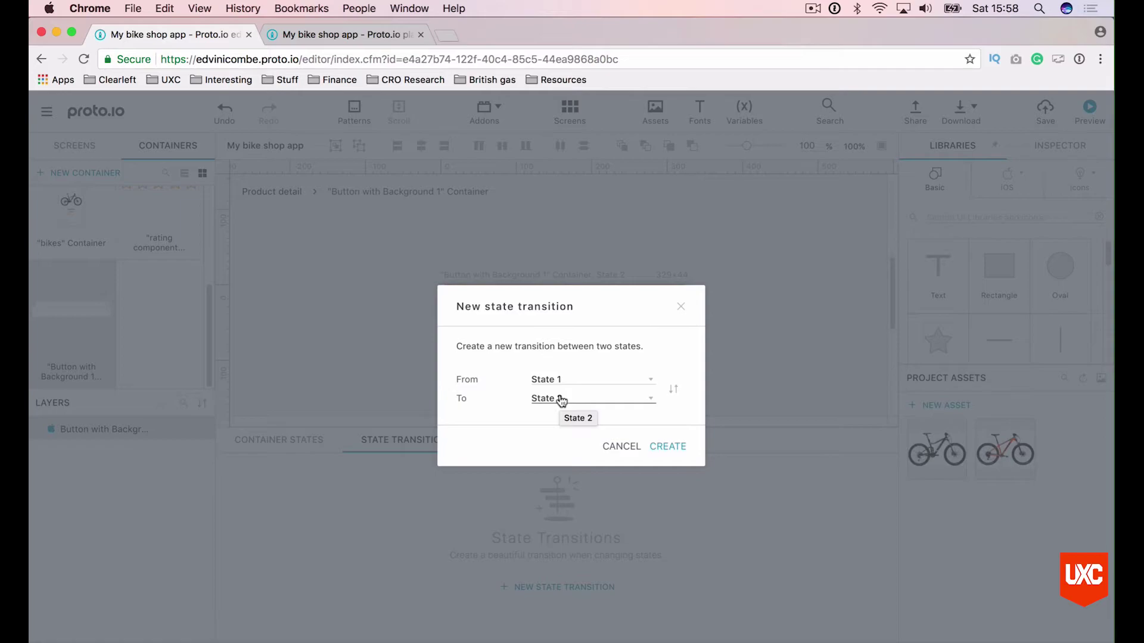
left_click(669, 447)
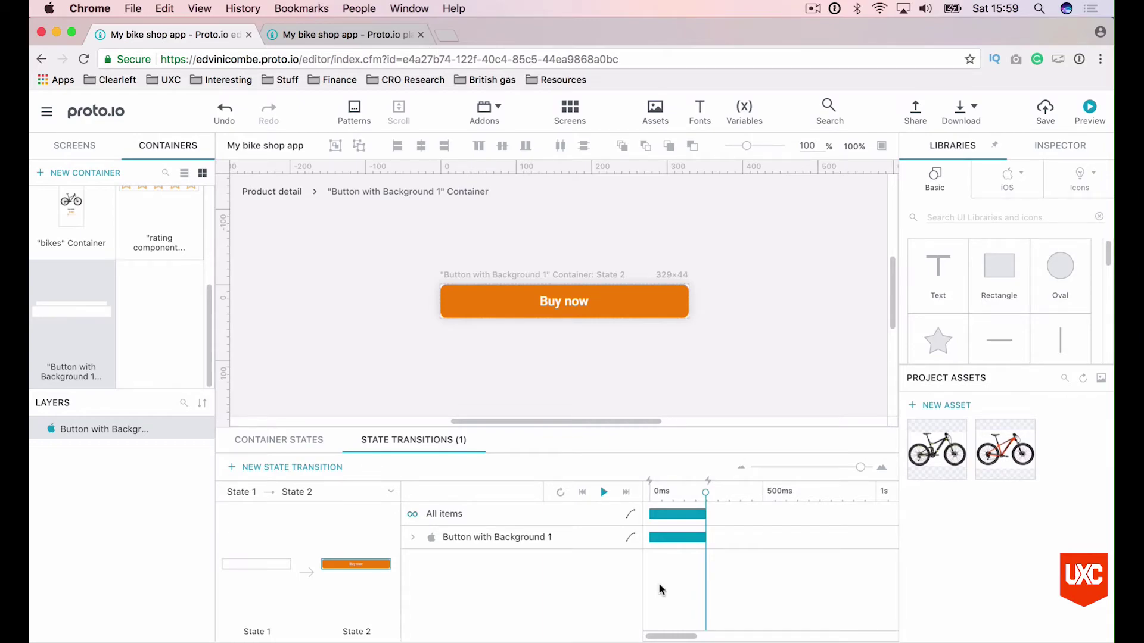
Step: Go back to the Product detail screen and show its screen interaction settings
left_click(75, 151)
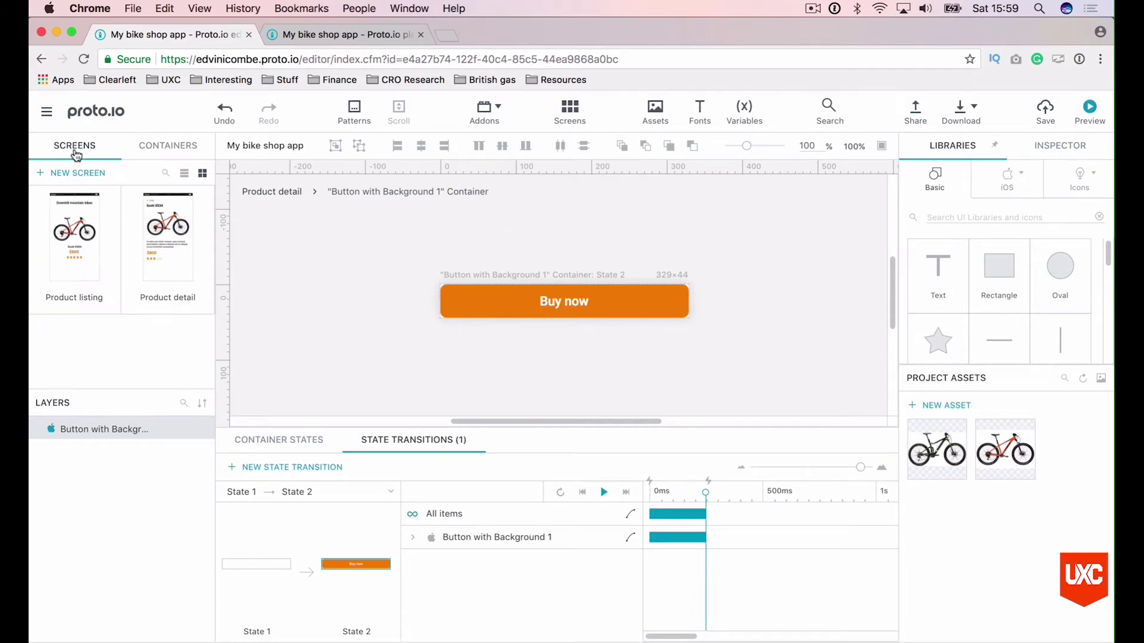
mouse_move(157, 245)
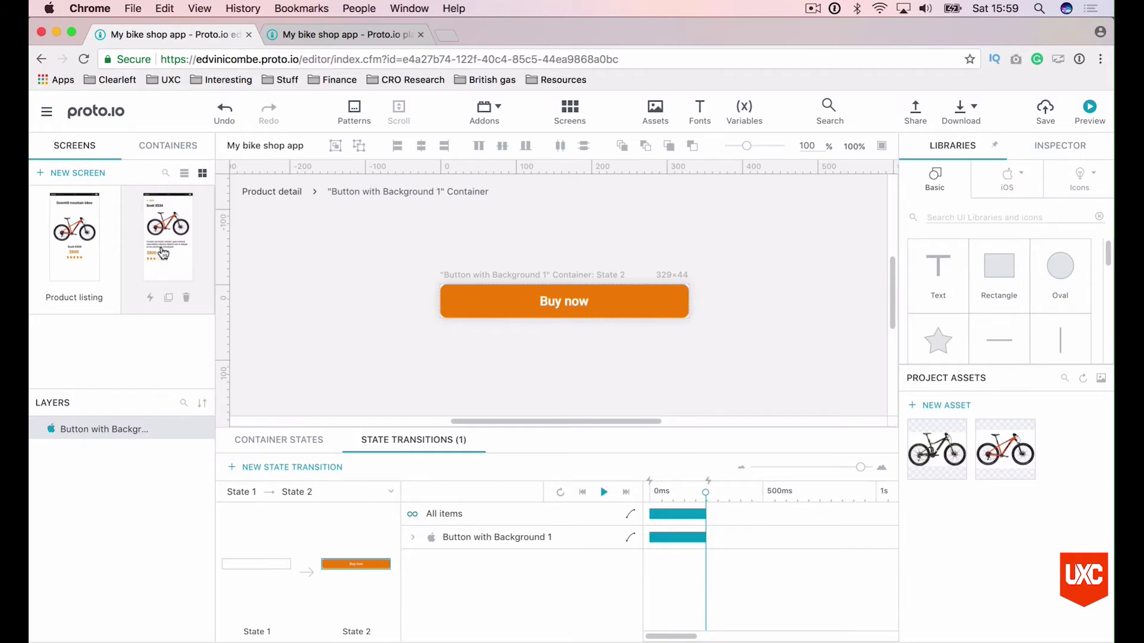
left_click(163, 254)
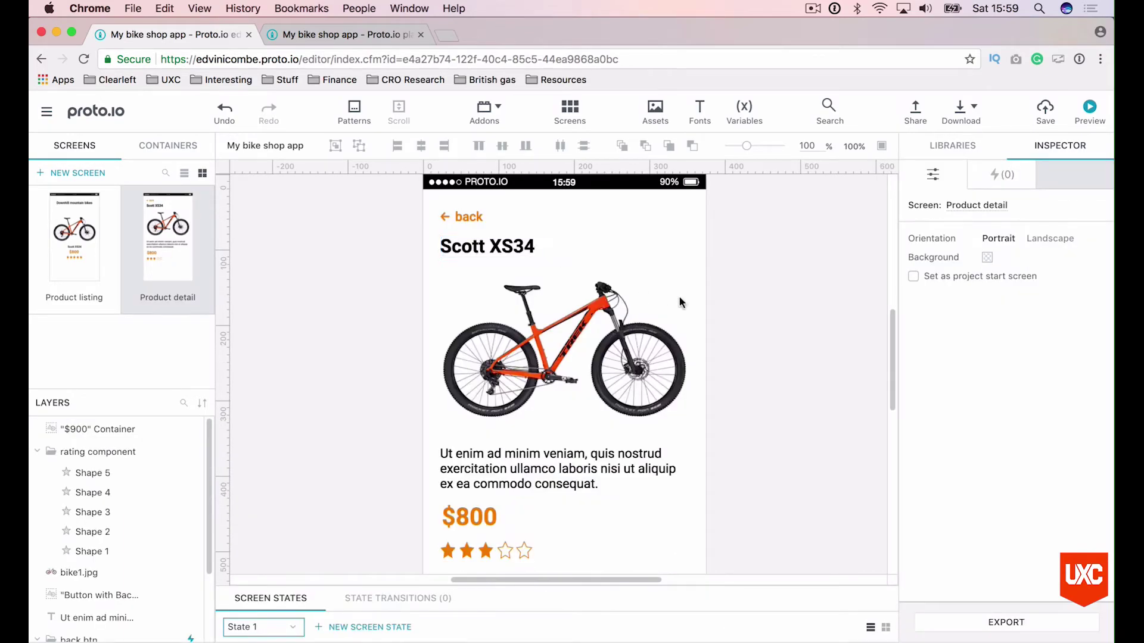
scroll(770, 344, "down", 5)
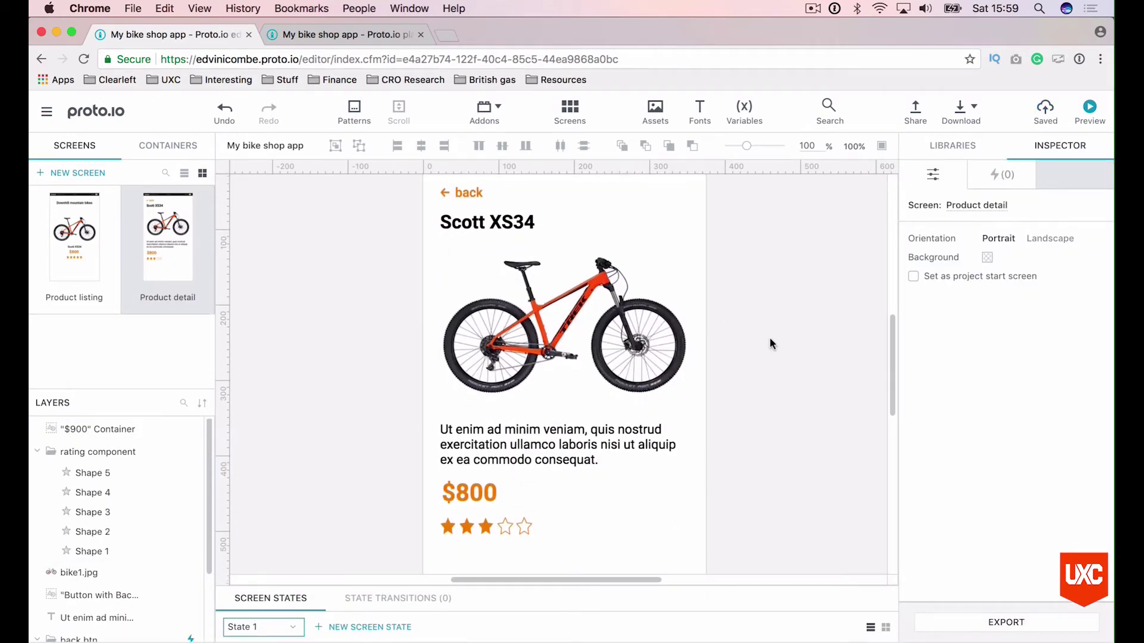
scroll(770, 344, "down", 2)
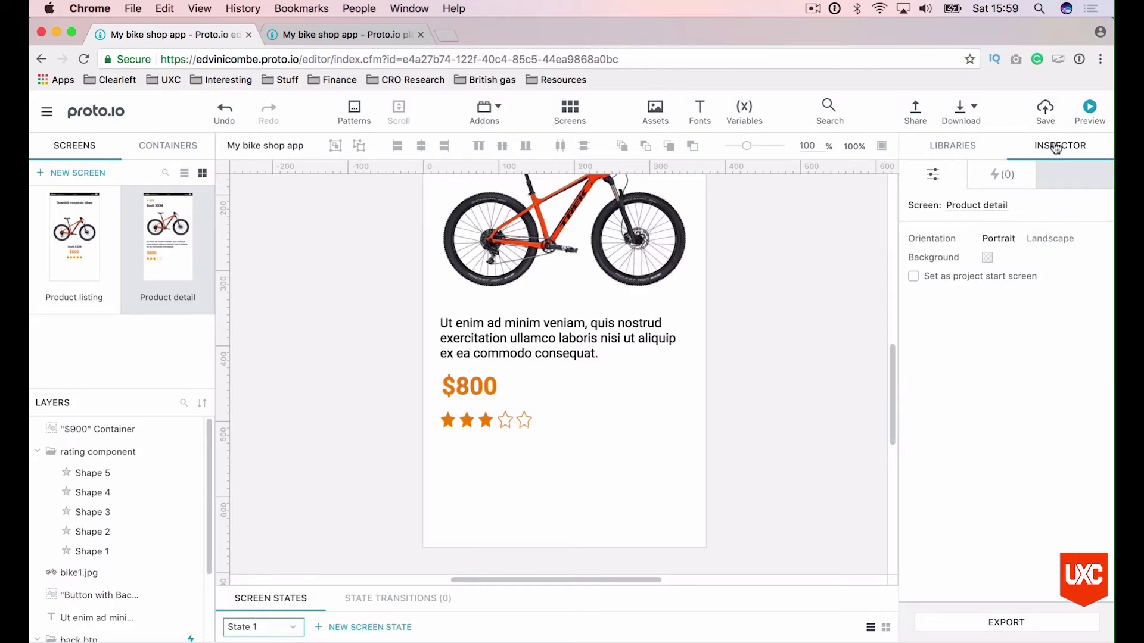
left_click(1007, 174)
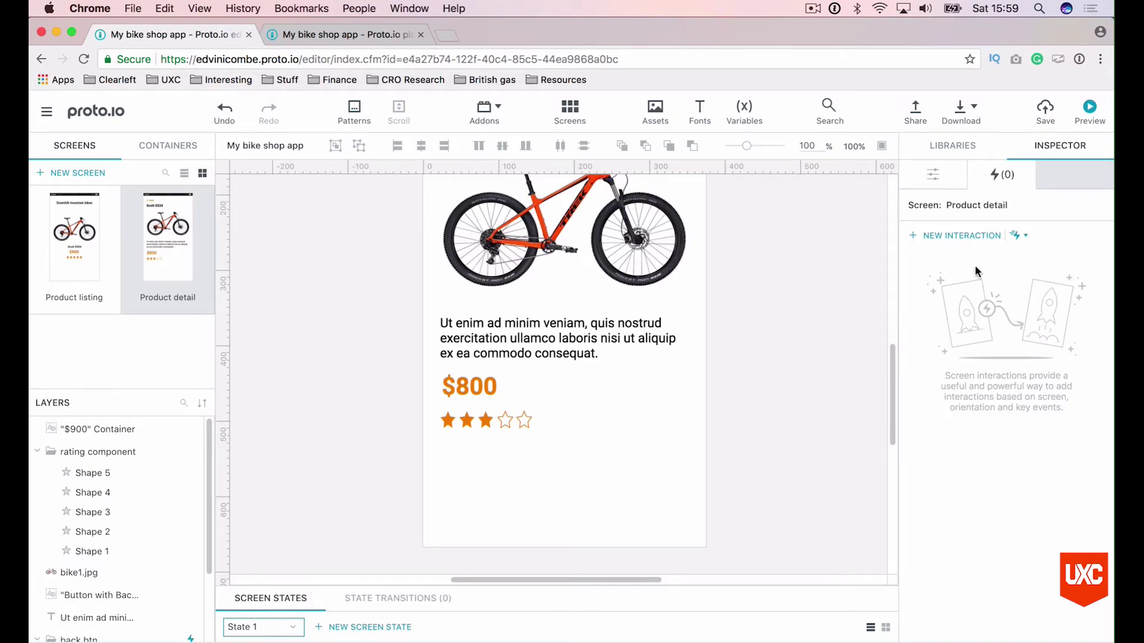
Step: Add a new screen interaction titled 'Show buy now button'
left_click(956, 236)
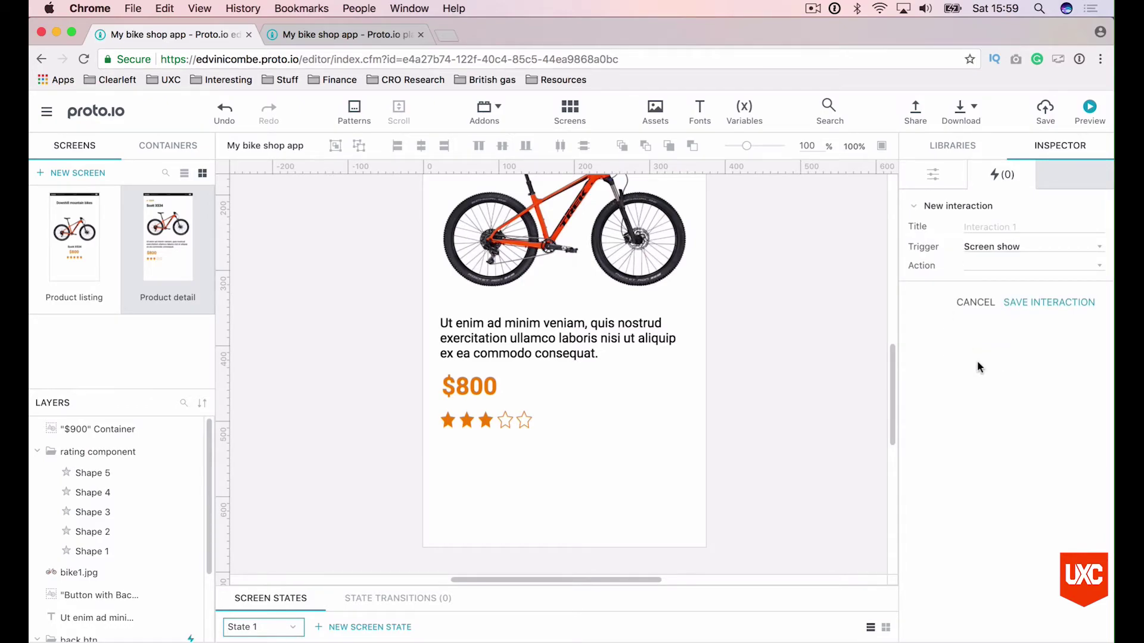
left_click(1013, 227)
type("Show buy now button")
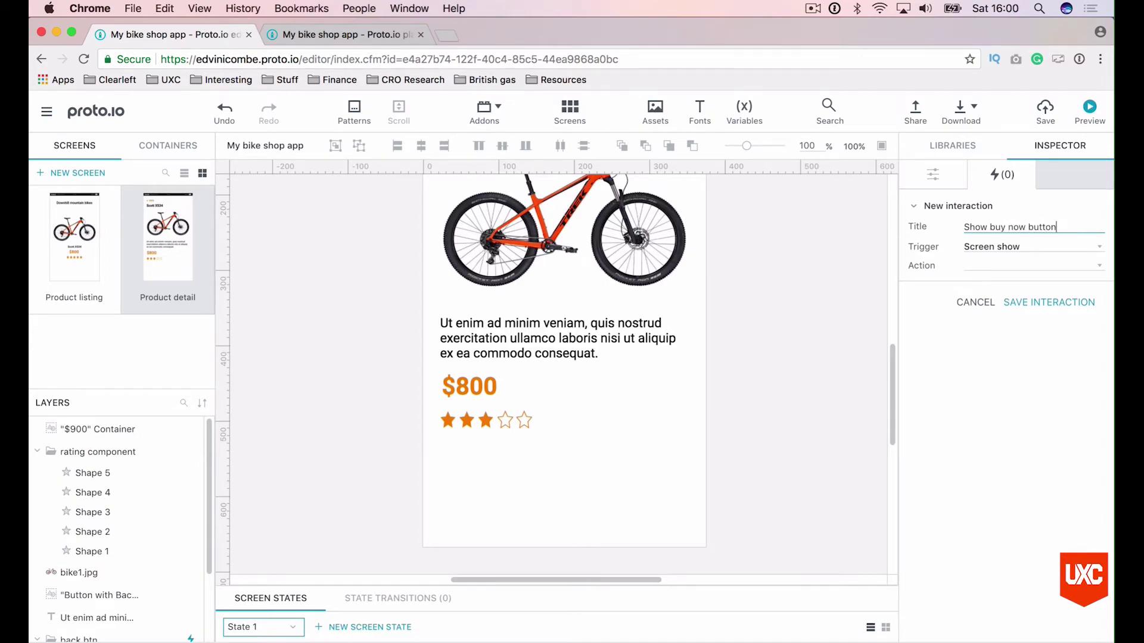
key("Tab")
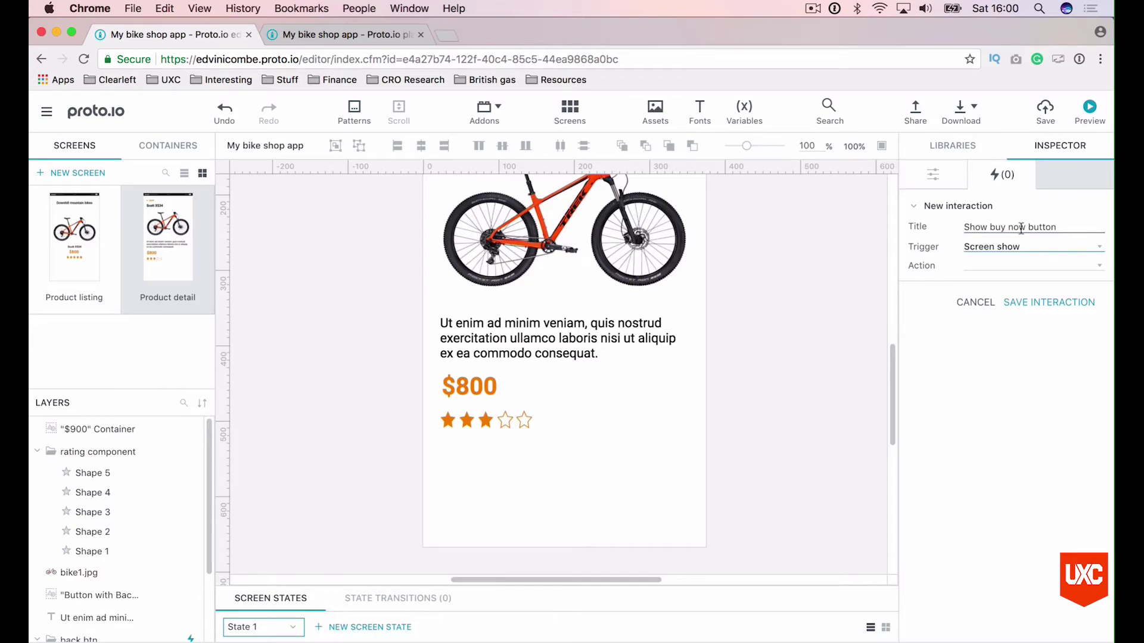
Step: Set the interaction's trigger to Screen show and its action to Change Container State
left_click(1015, 247)
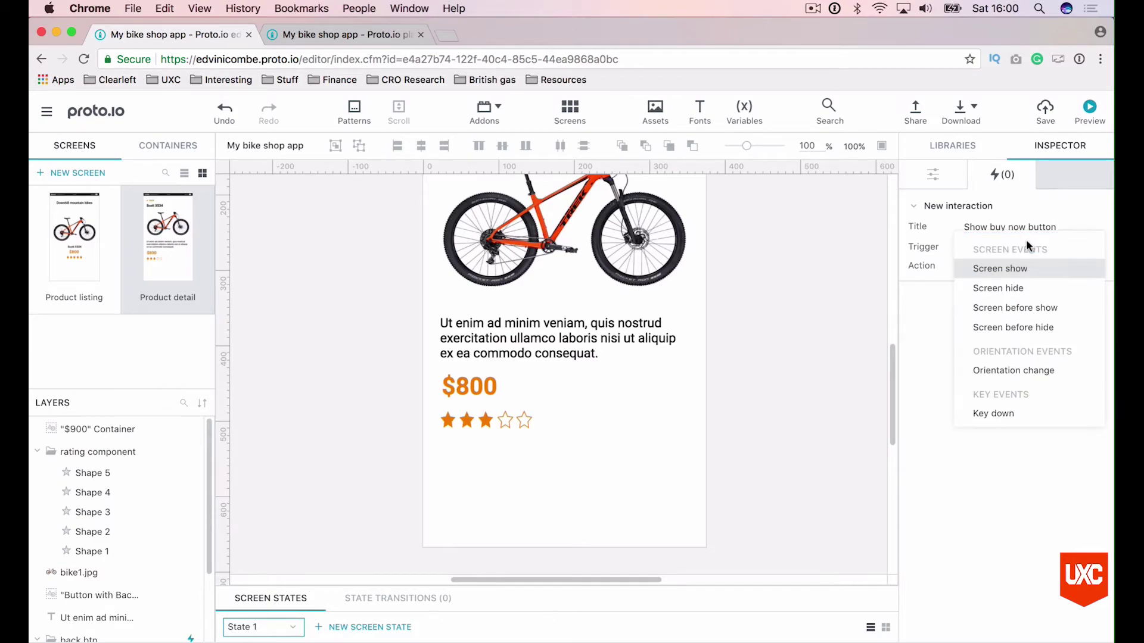
left_click(1018, 270)
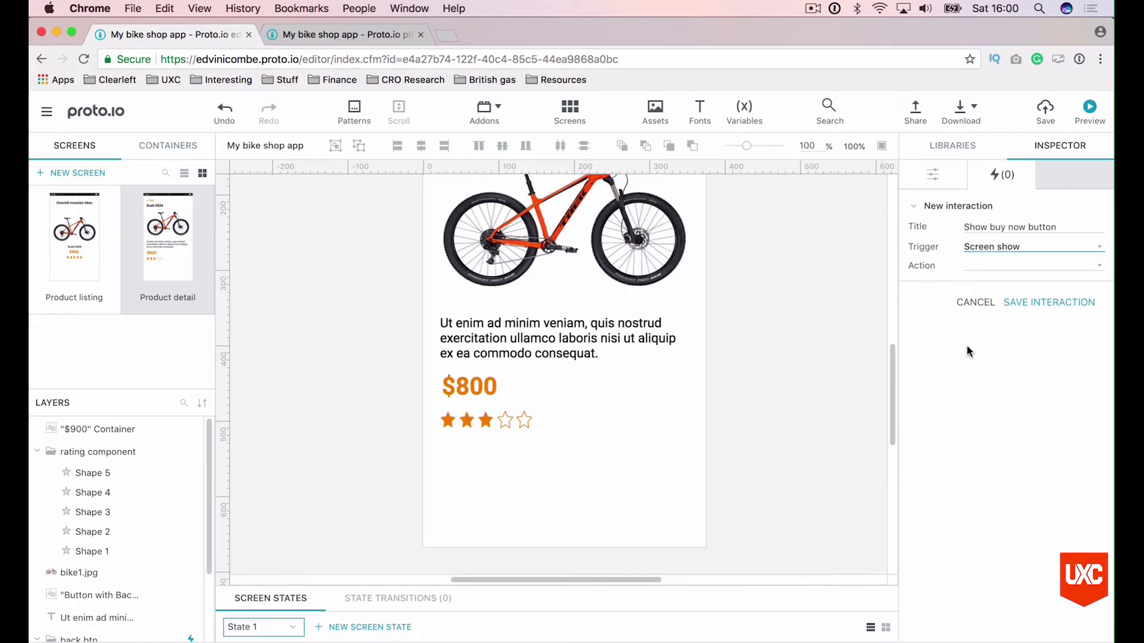
left_click(1015, 267)
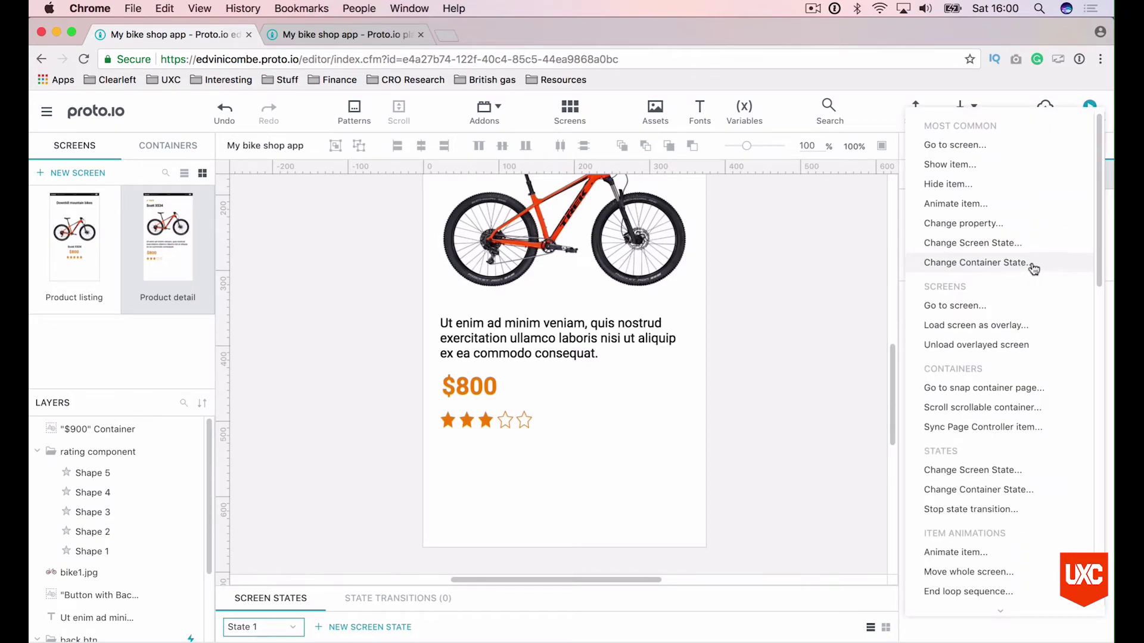
left_click(1033, 269)
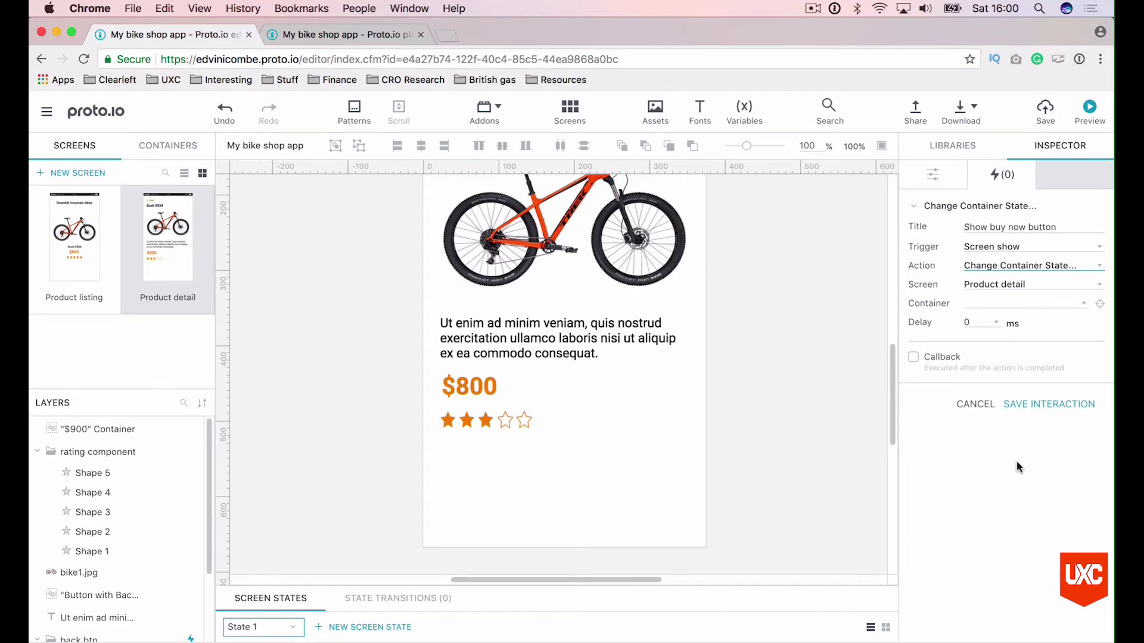
Step: Target Button with Background 1 Container on Product detail, set State 2, and save the interaction
left_click(1029, 288)
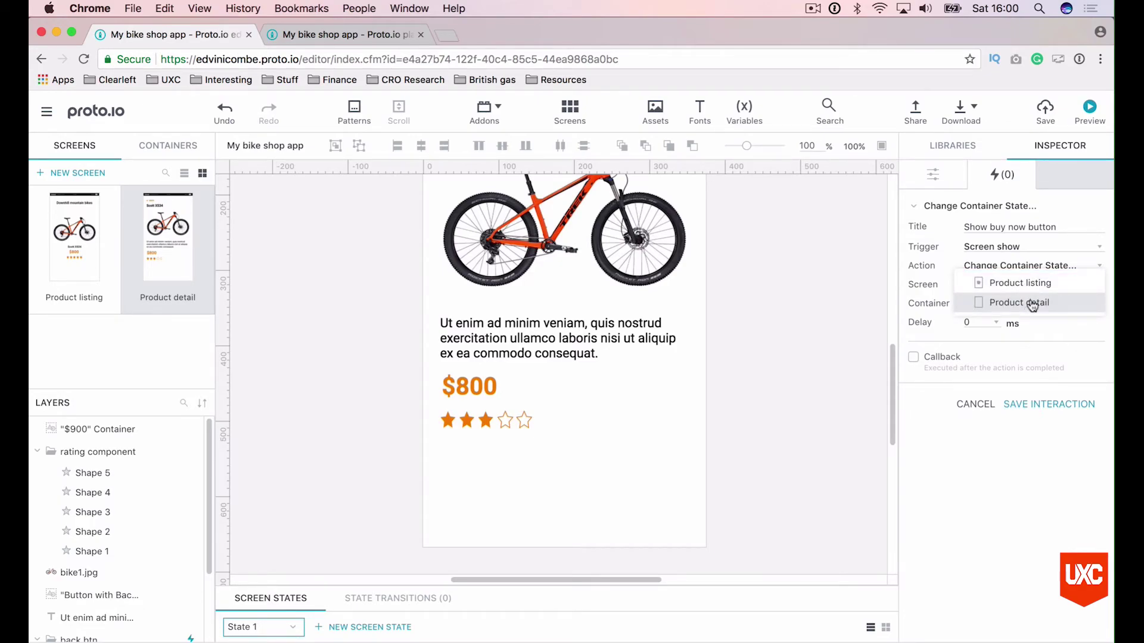
left_click(1032, 304)
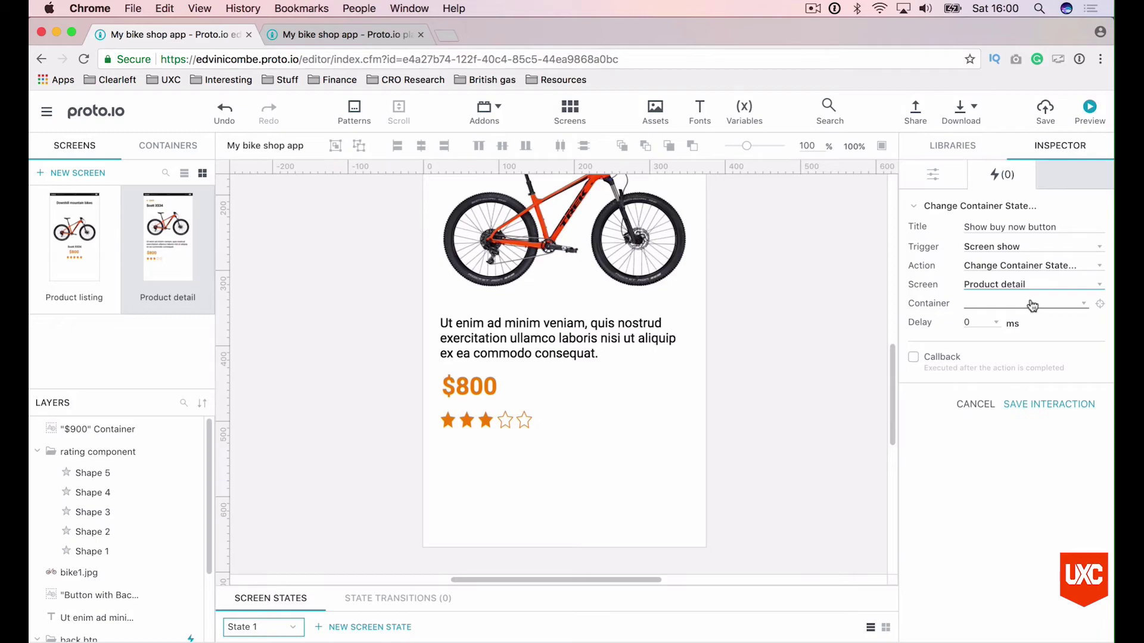
left_click(1032, 304)
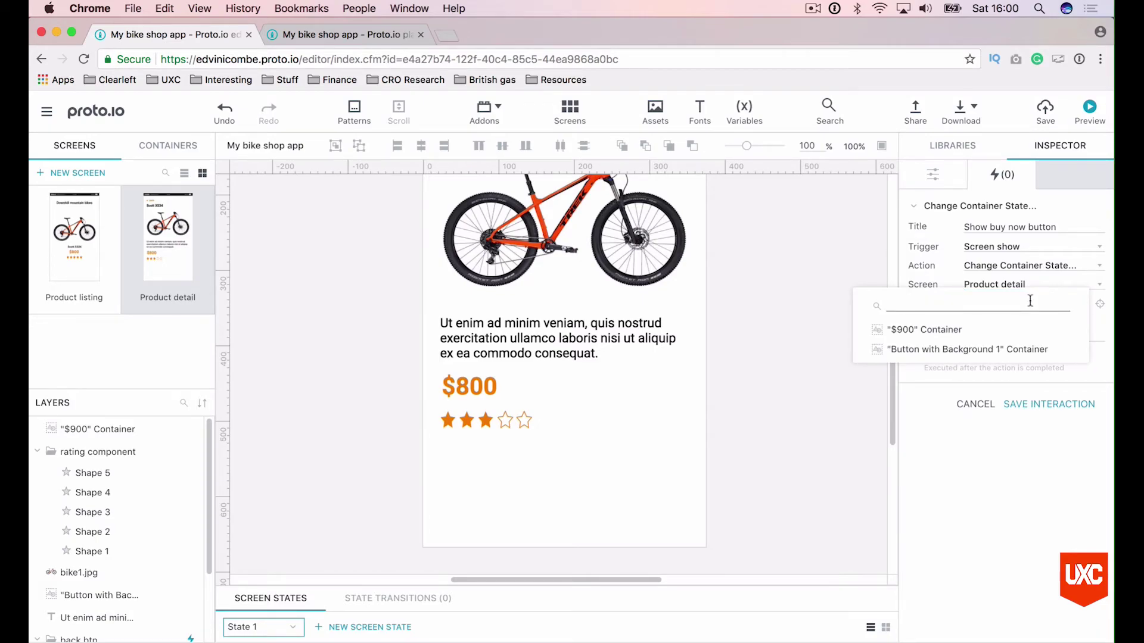
left_click(995, 350)
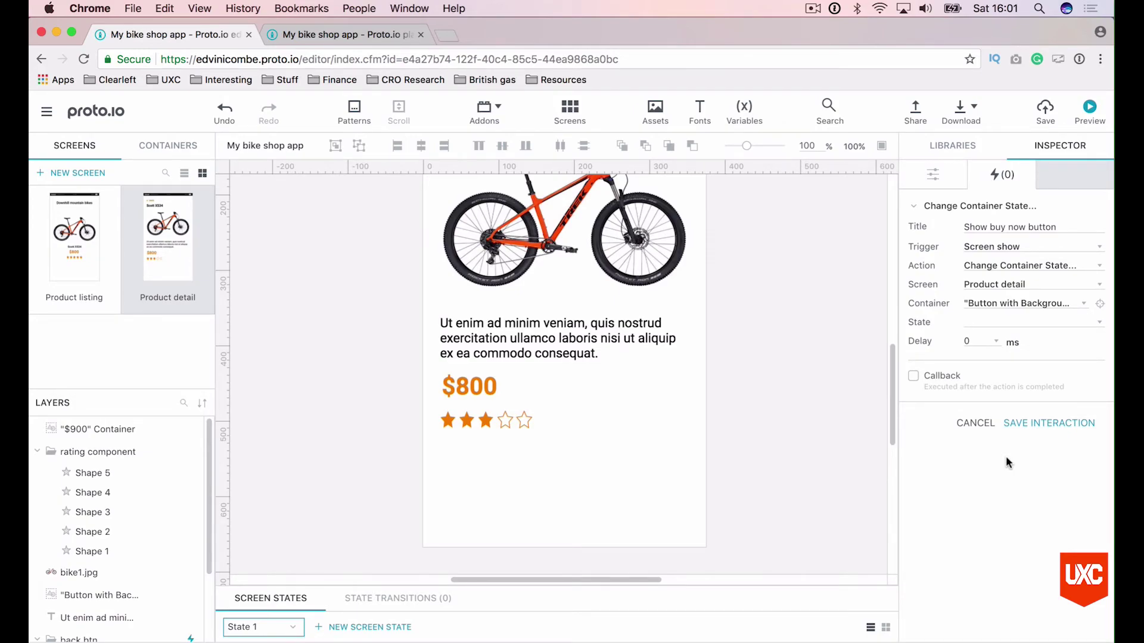
left_click(1020, 323)
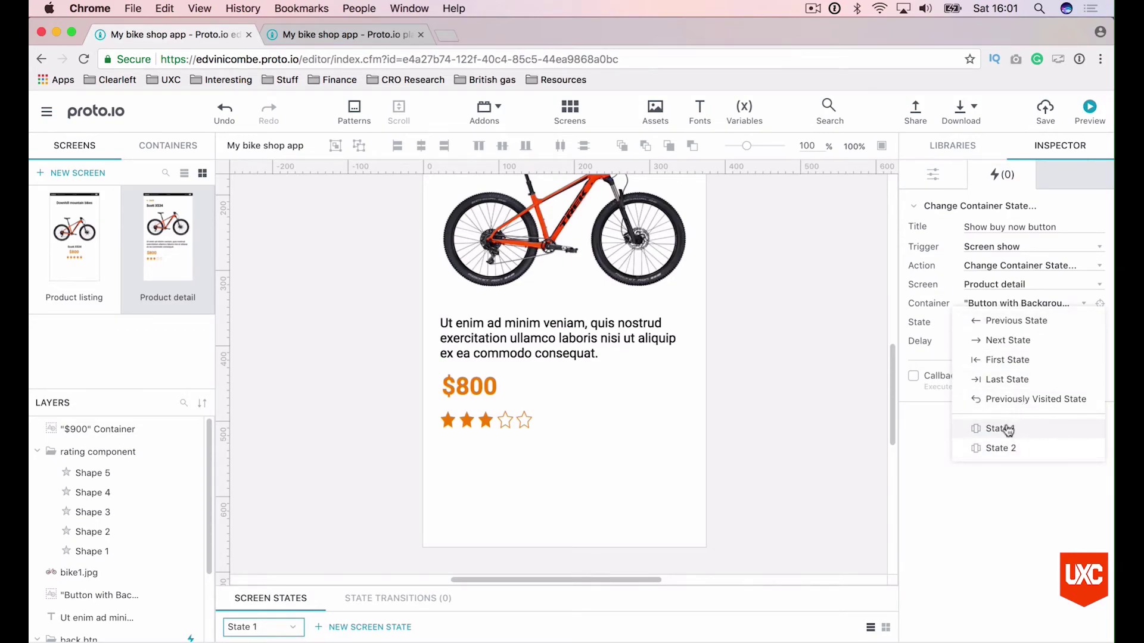
left_click(1026, 449)
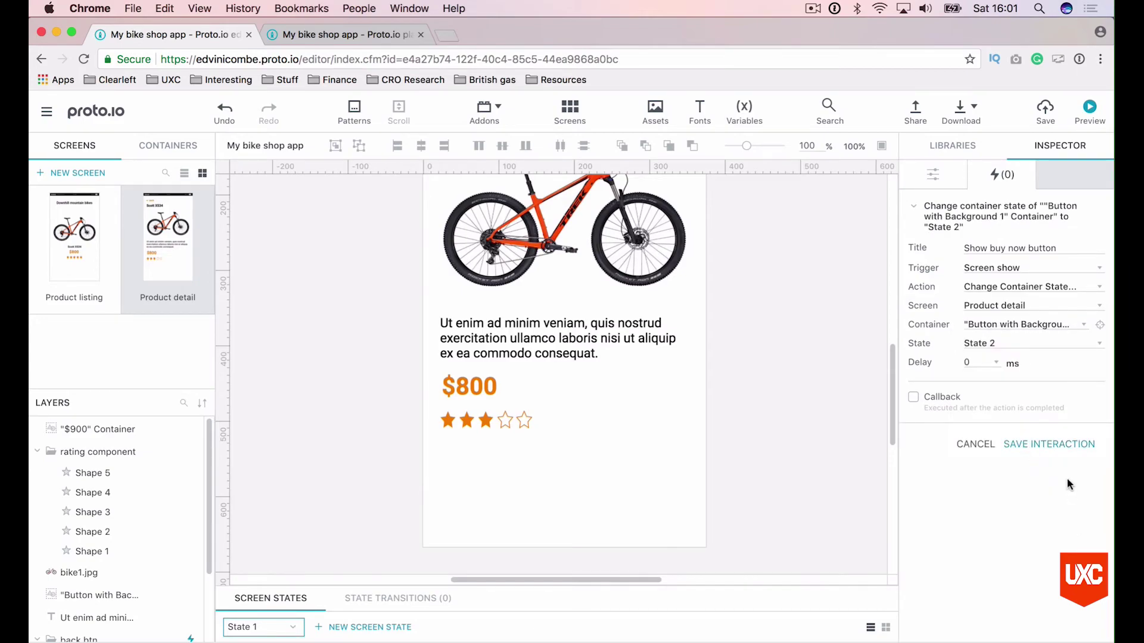
left_click(1058, 446)
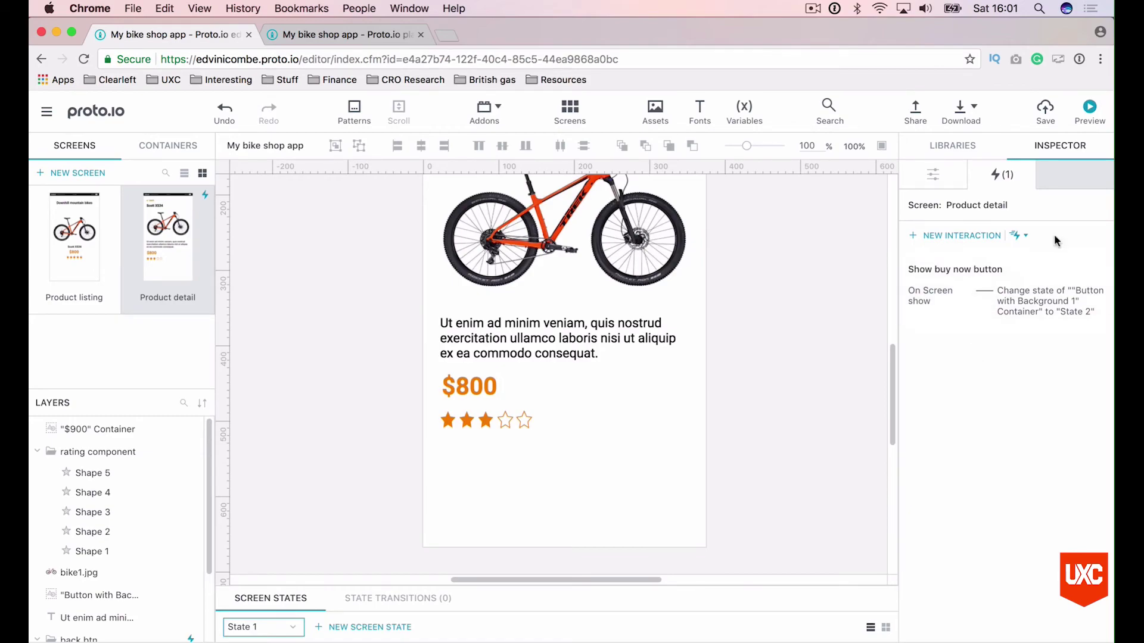
Step: Add a 'Hide buy now button' interaction with trigger Screen hide and action Change Container State
left_click(984, 236)
left_click(986, 227)
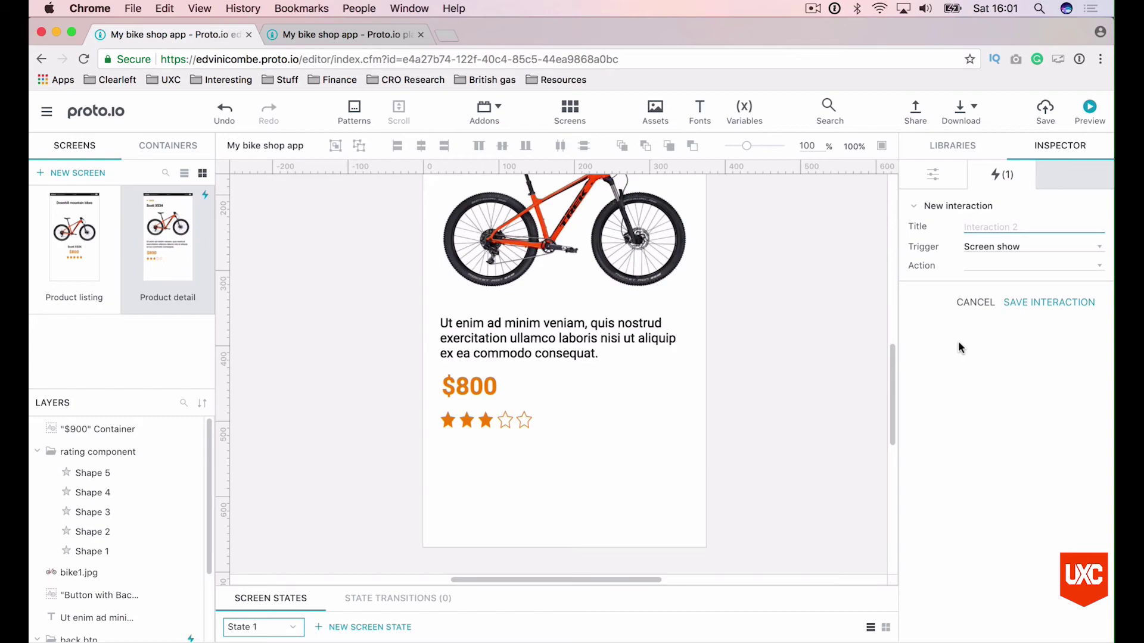
type("Hide buy now button")
key("Tab")
left_click(1007, 249)
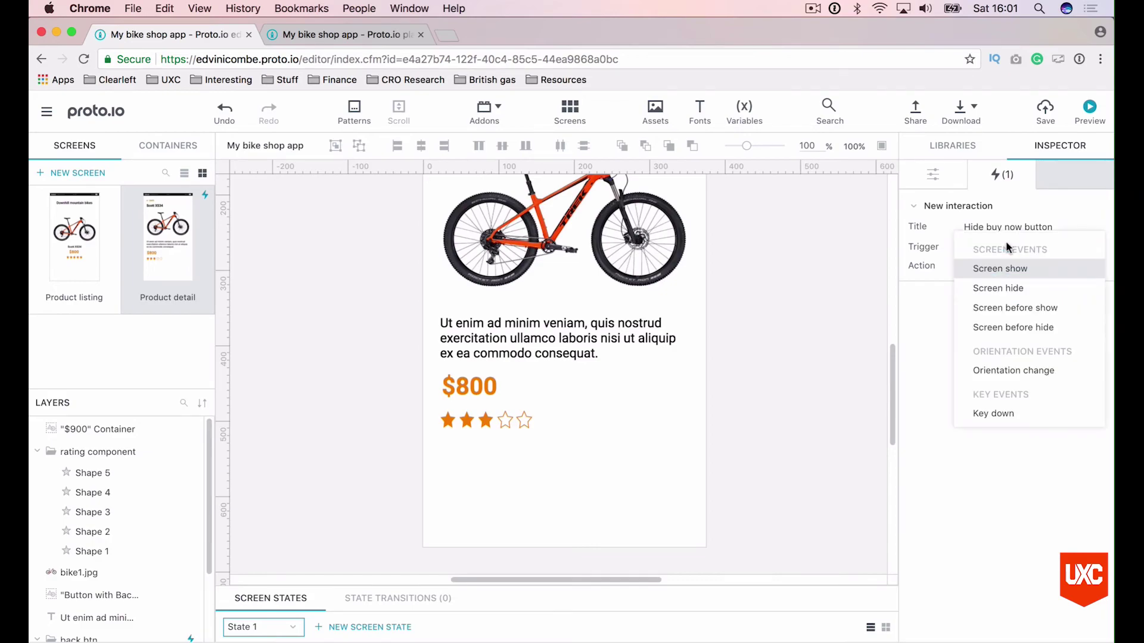
left_click(1016, 286)
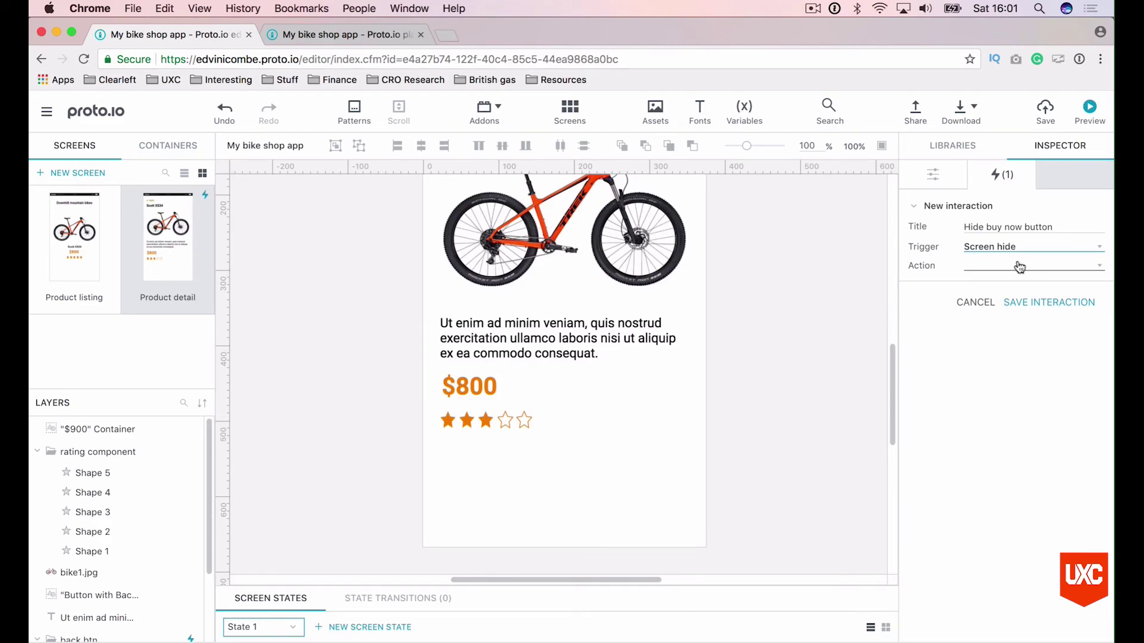
left_click(1020, 266)
left_click(1019, 266)
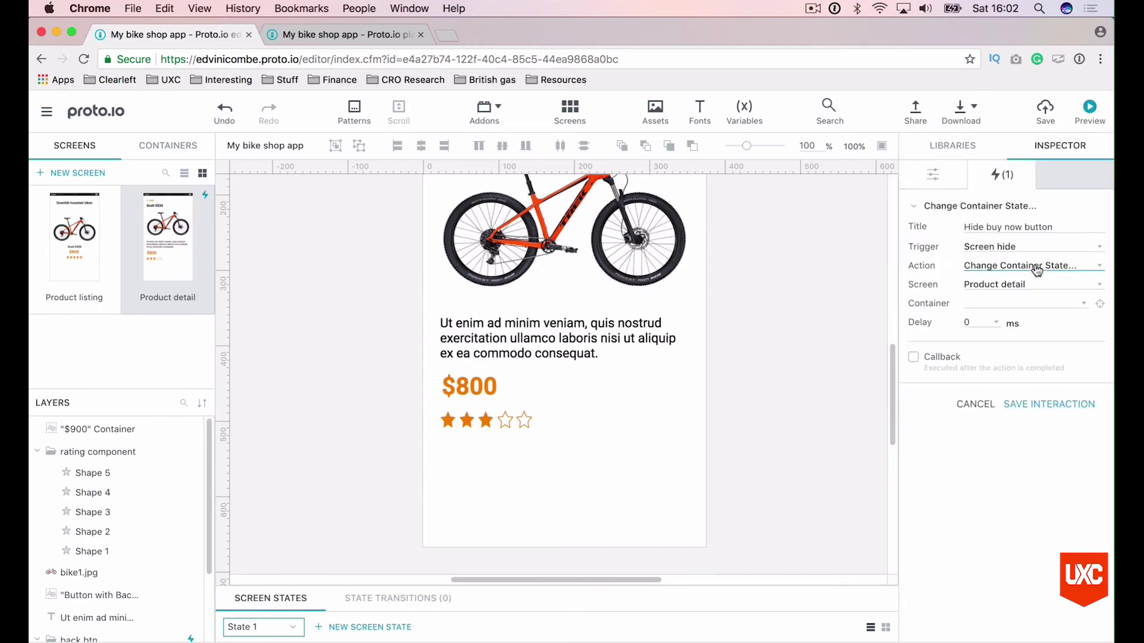
Step: Switch Button with Background 1 Container on Product detail to State 1, and save the interaction
left_click(1026, 285)
left_click(1019, 301)
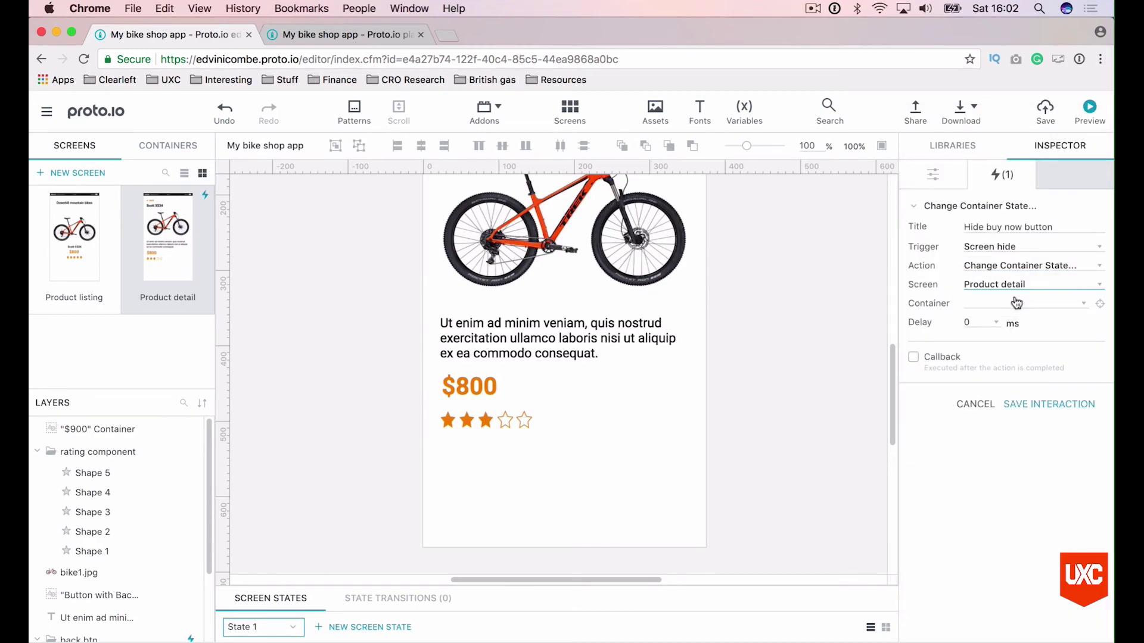
left_click(1016, 306)
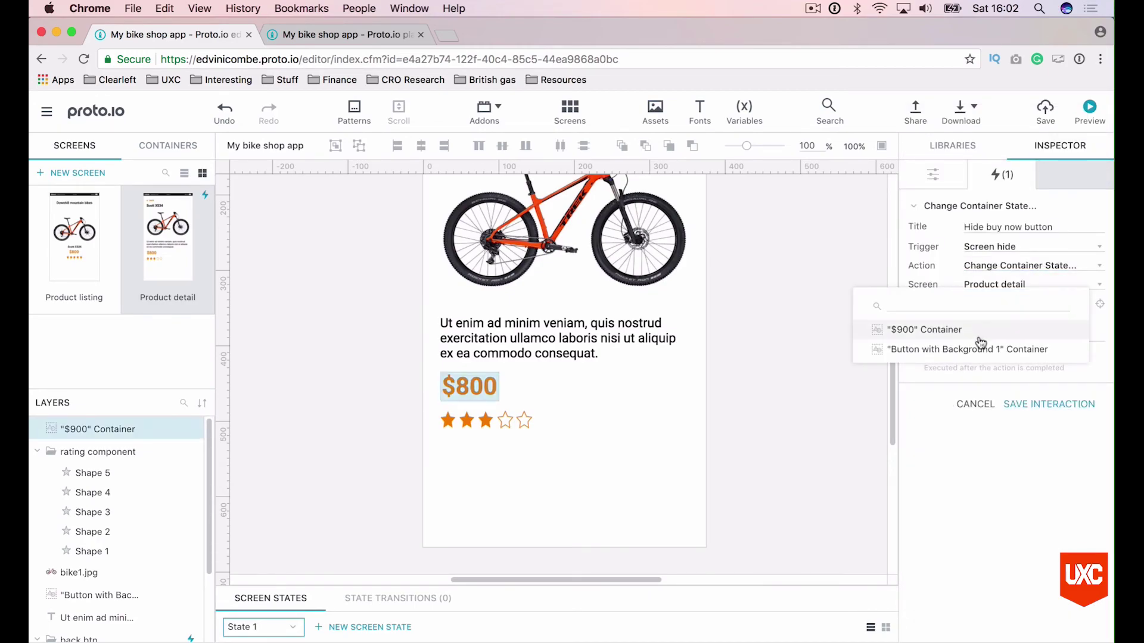
left_click(976, 349)
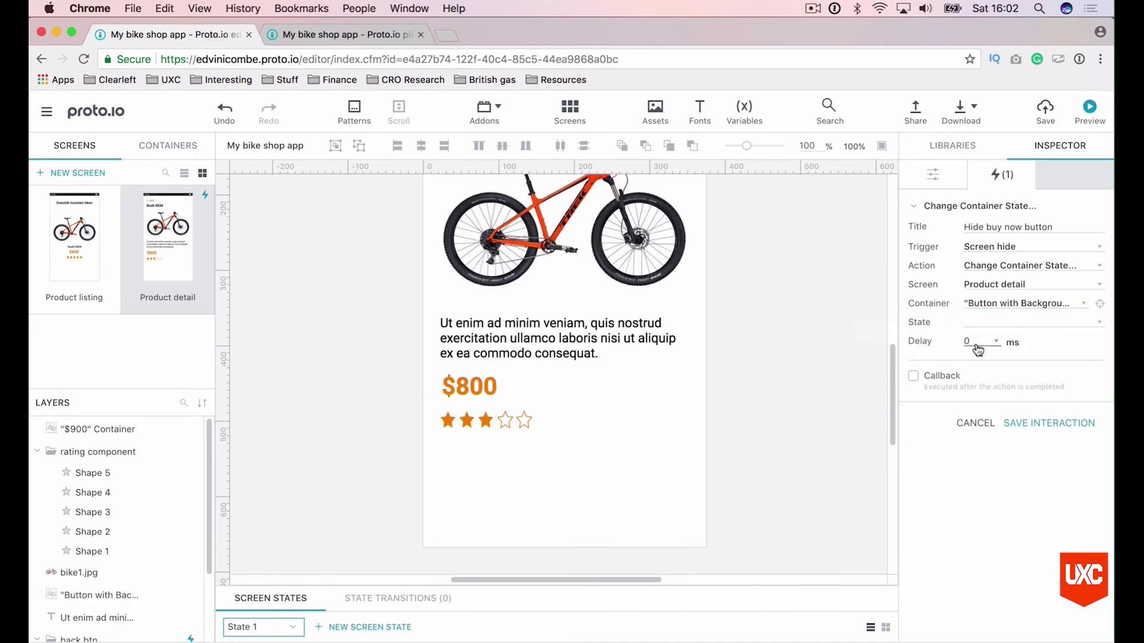
left_click(1011, 323)
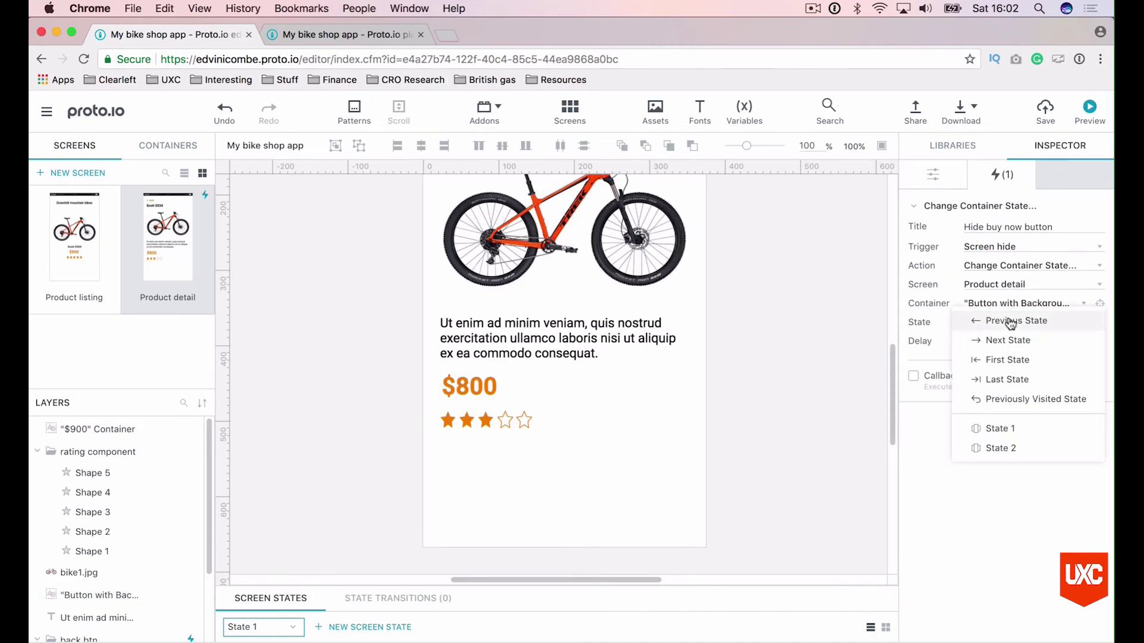
left_click(1011, 429)
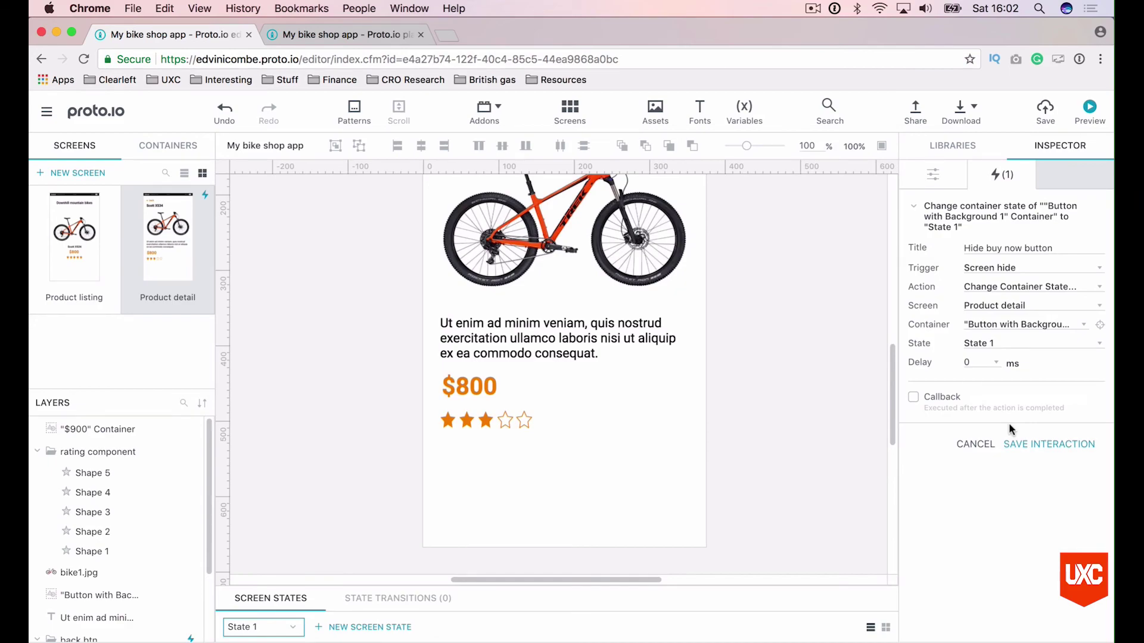
left_click(1027, 444)
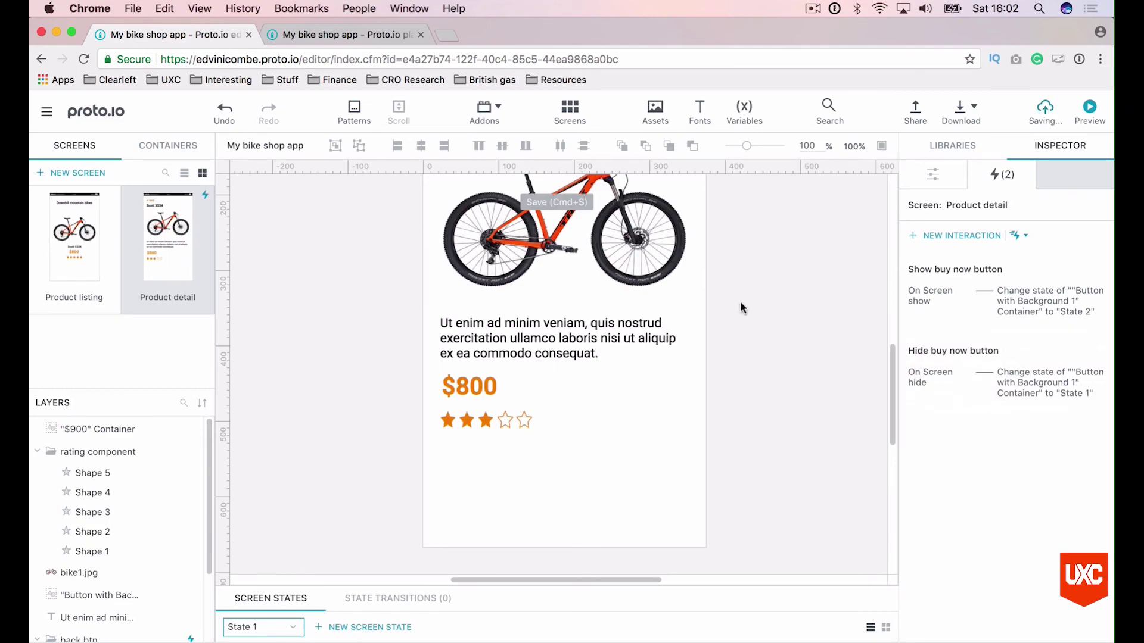
Step: Preview the prototype in the Player and open the Scott XS34 product detail screen
left_click(1089, 109)
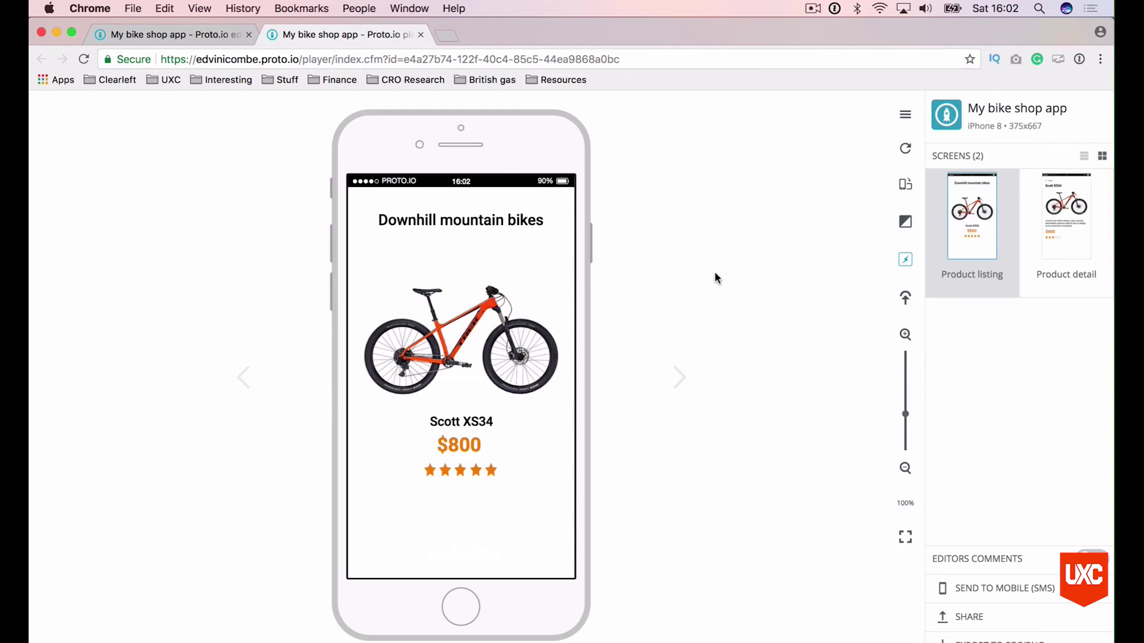
scroll(512, 327, "down", 4)
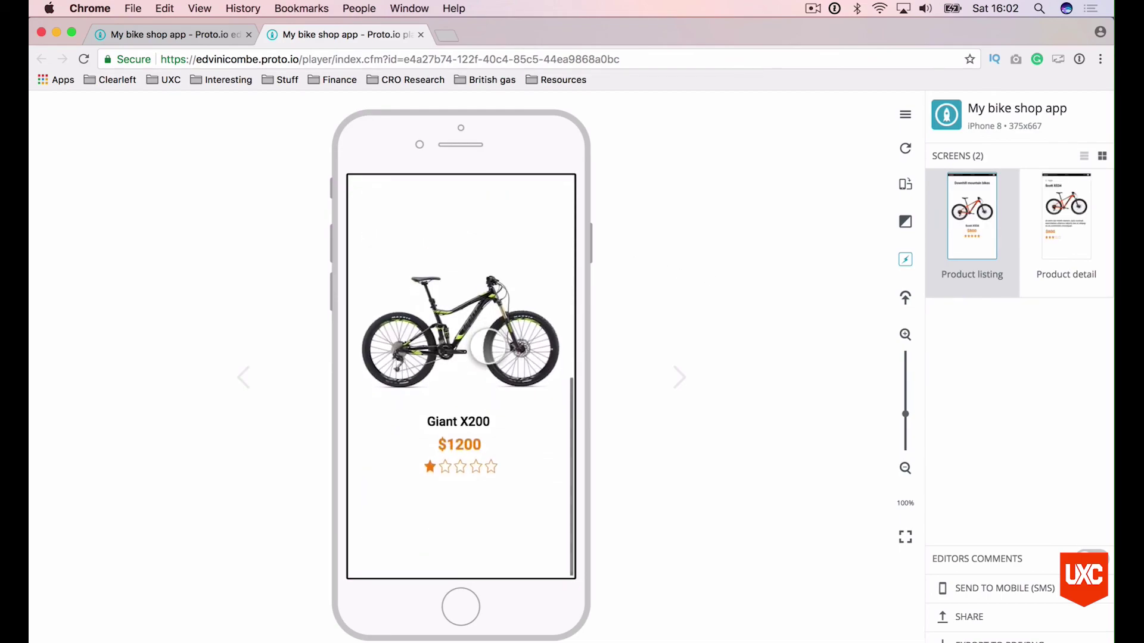
scroll(489, 346, "up", 3)
scroll(489, 346, "up", 2)
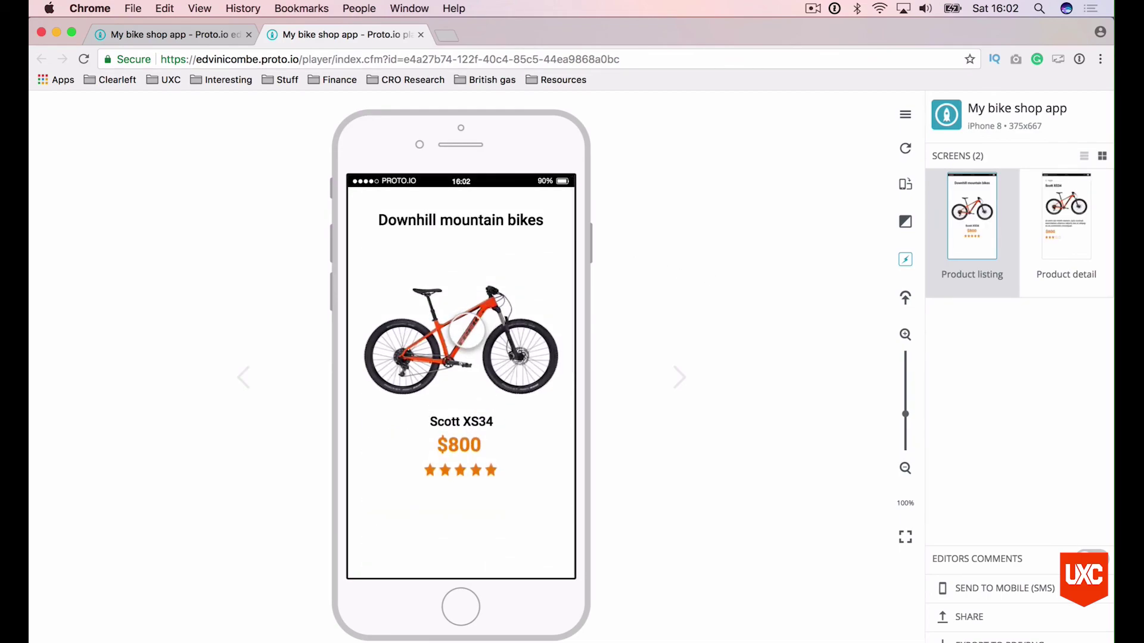
left_click(466, 330)
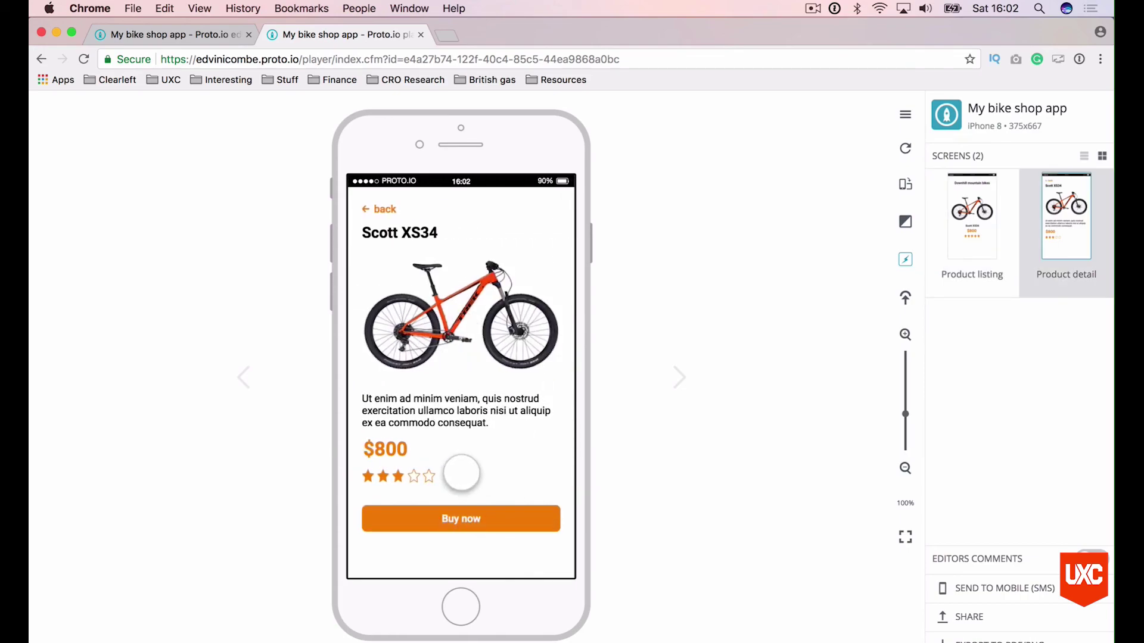